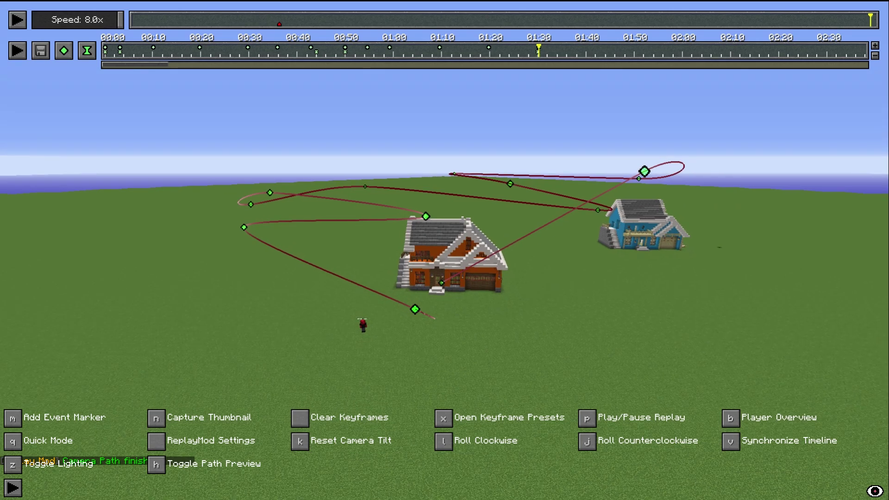
key(Escape)
key(Escape)
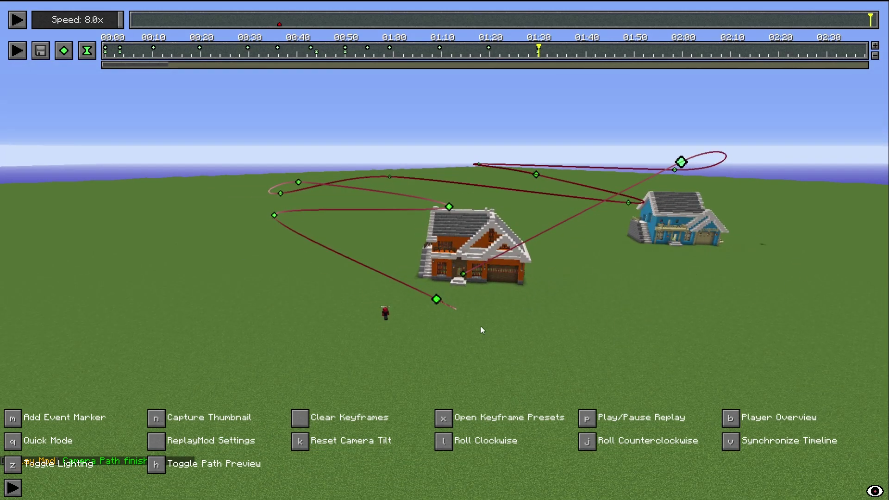
key(Escape)
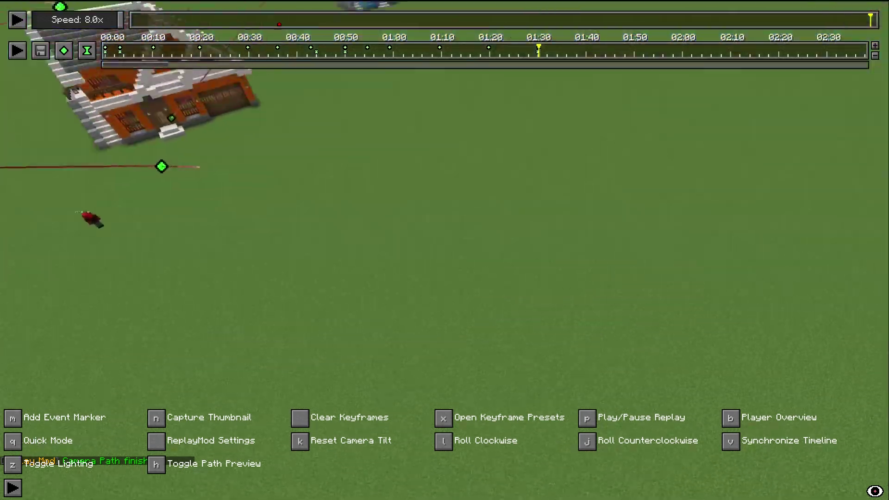
key(Escape)
key(Escape)
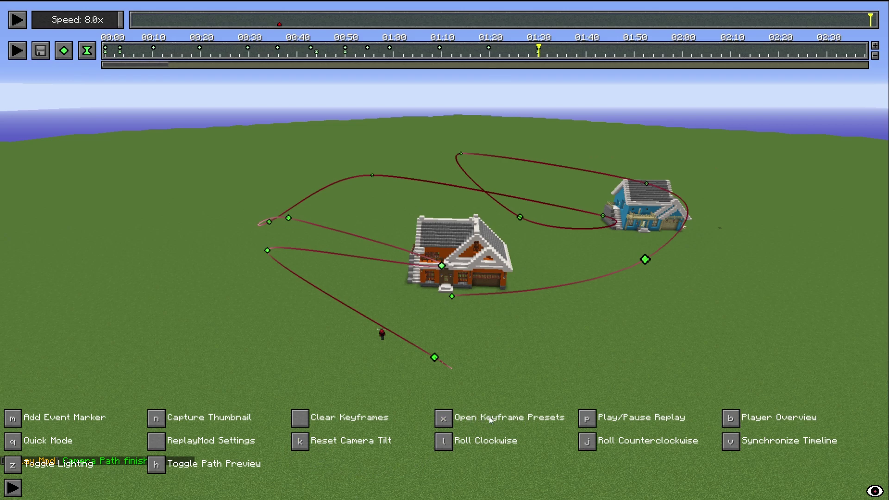
- View the Player Overview with its spectate and visibility options, and close it again
click(731, 419)
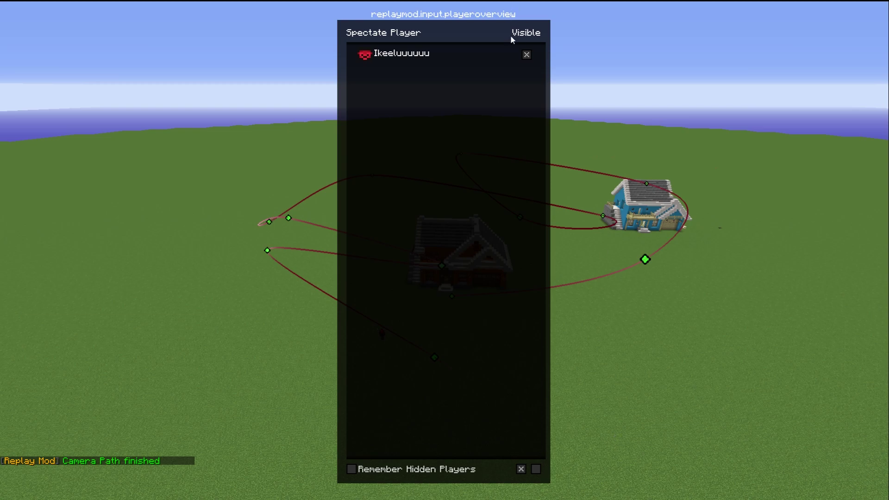
key(Escape)
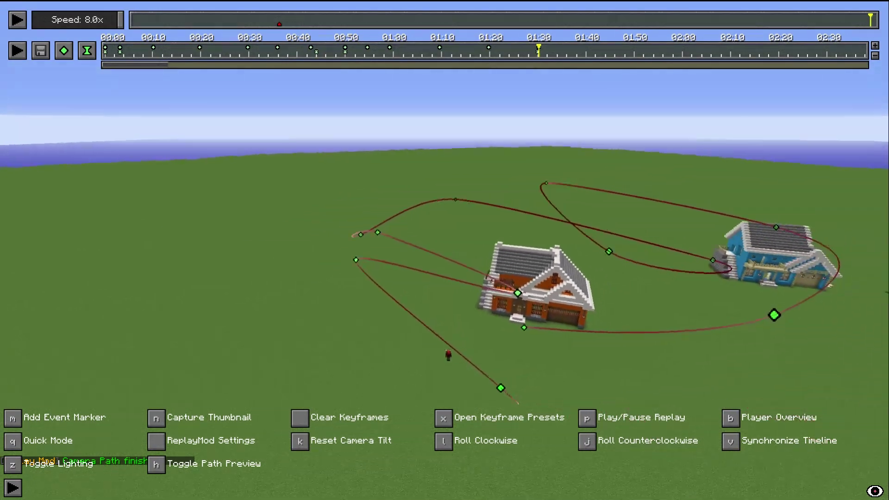
- Move the event marker along the replay timeline to time index 442276 and inspect its properties without editing them
key(t)
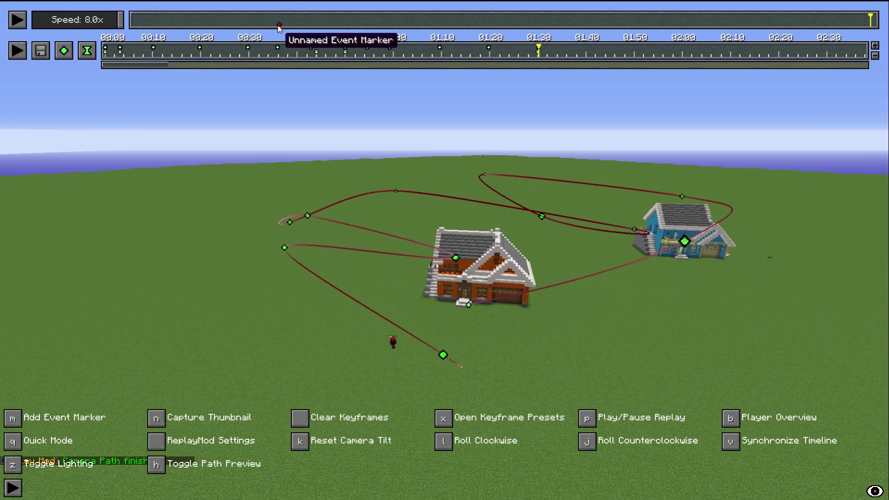
drag(279, 24, 301, 26)
double_click(301, 24)
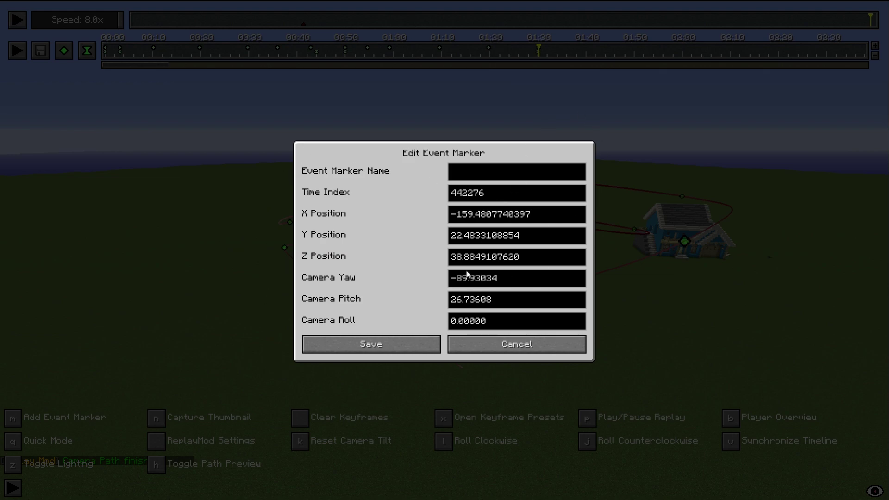
click(516, 349)
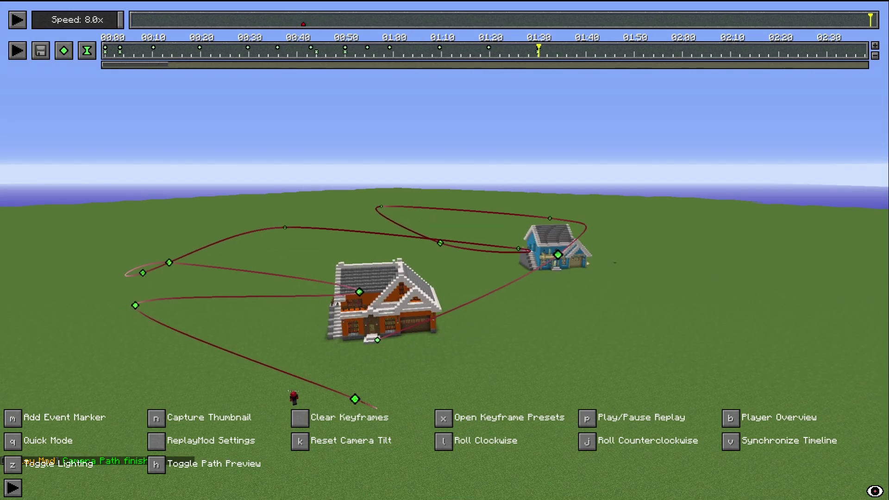
- Rewind the replay to its beginning and play it back at 8.0x speed
key(shift)
key(shift)
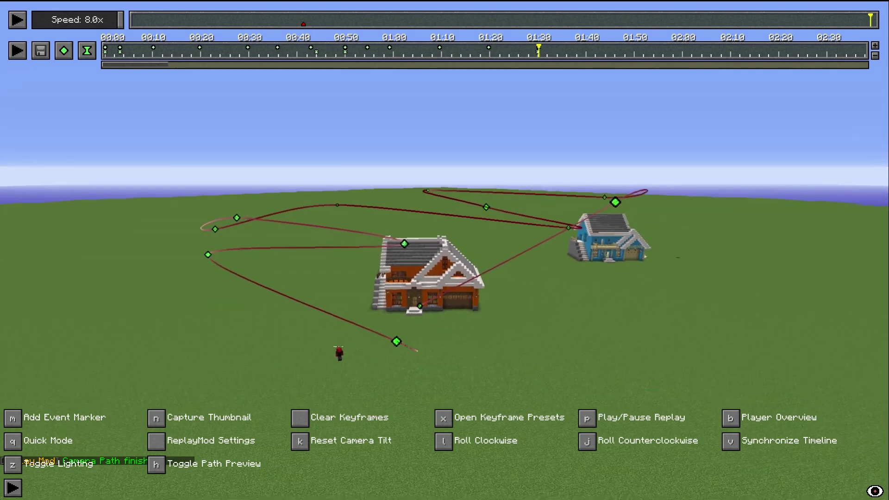
key(t)
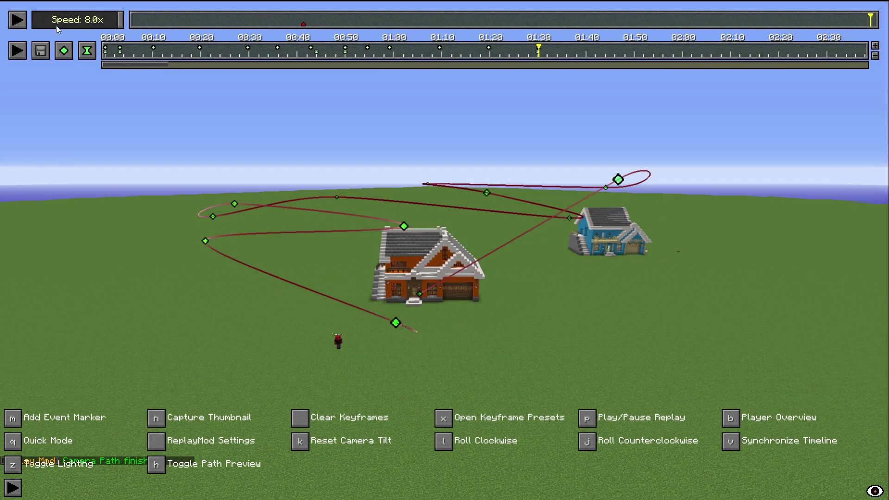
mouse_move(120, 27)
mouse_down()
mouse_move(63, 20)
mouse_move(120, 21)
mouse_up()
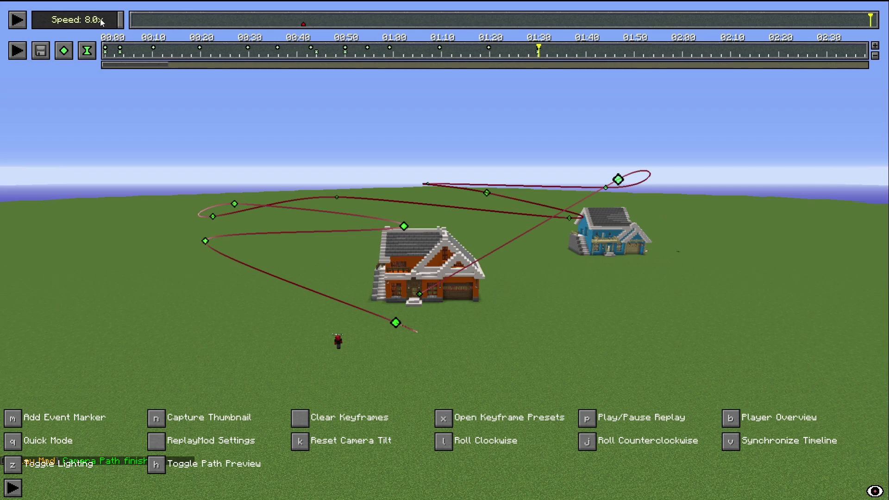
click(133, 21)
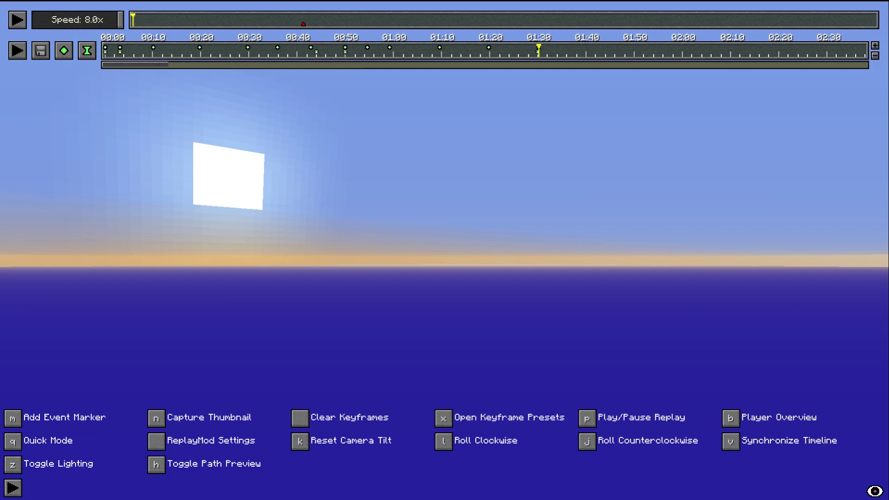
click(17, 20)
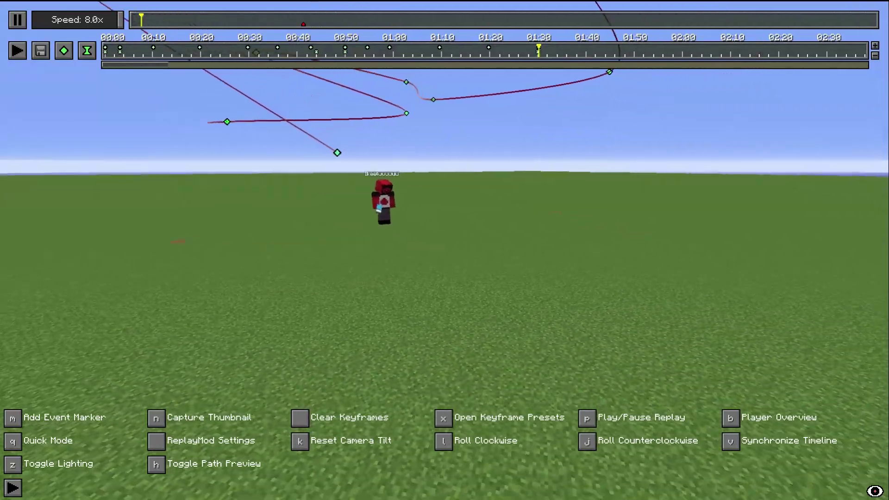
key(space)
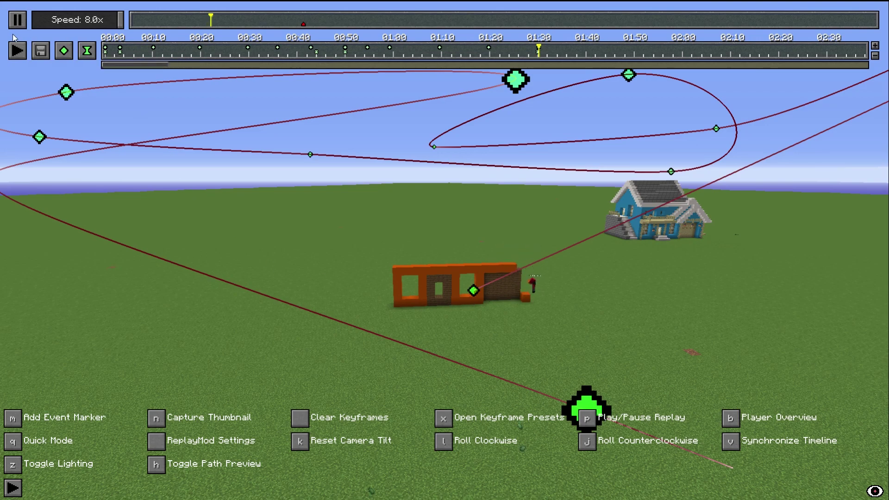
- Reduce the replay speed to 1.0x and pause the replay
drag(121, 20, 55, 23)
click(17, 20)
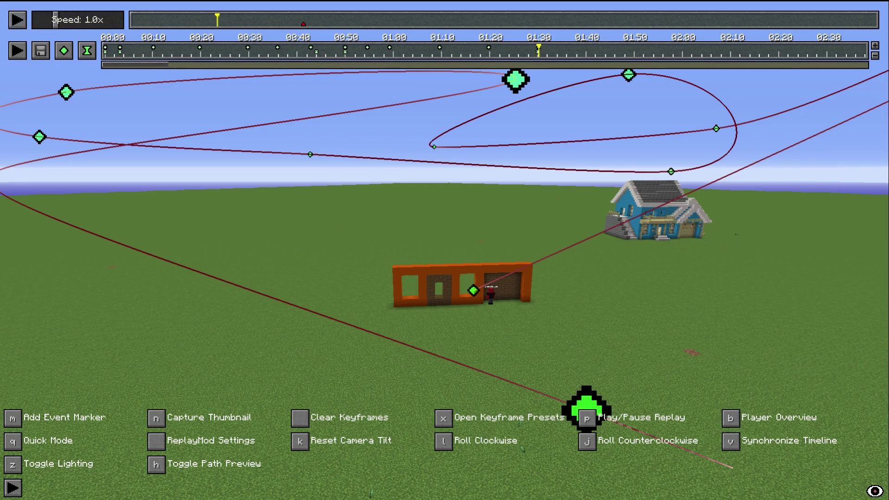
- Go through several existing keyframes on the camera path timeline to examine their camera positions
key(d)
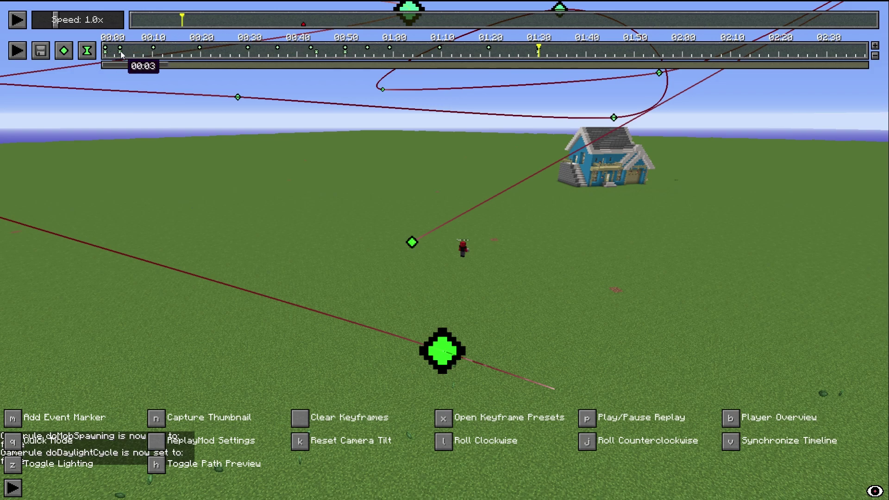
click(154, 48)
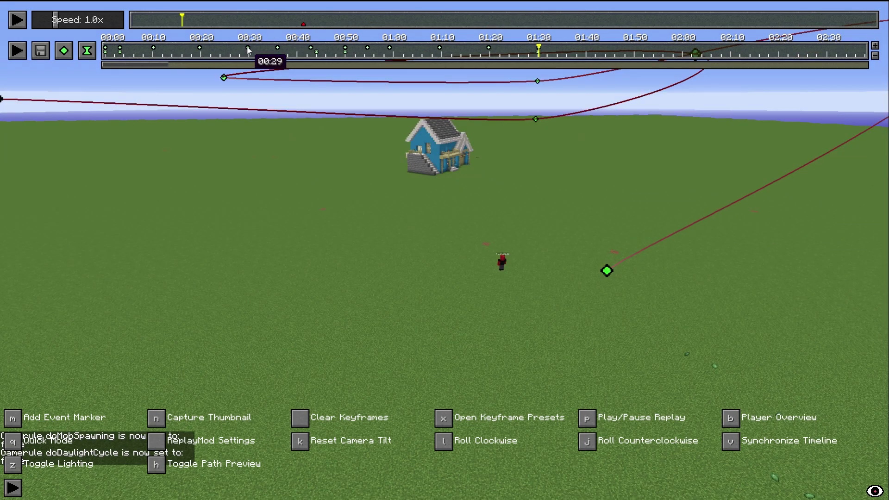
click(366, 50)
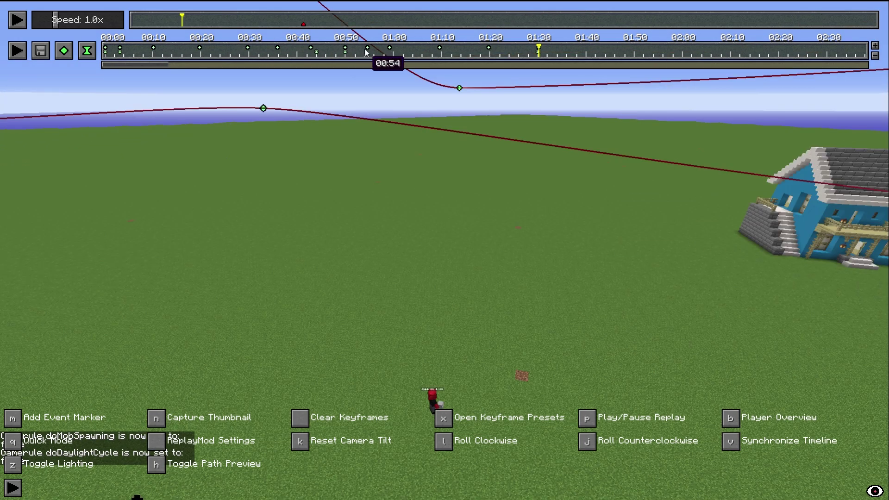
click(388, 49)
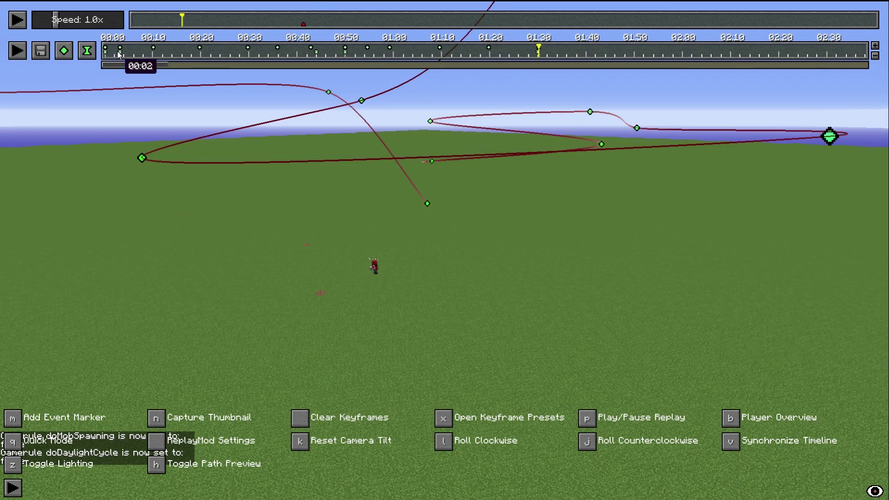
click(345, 48)
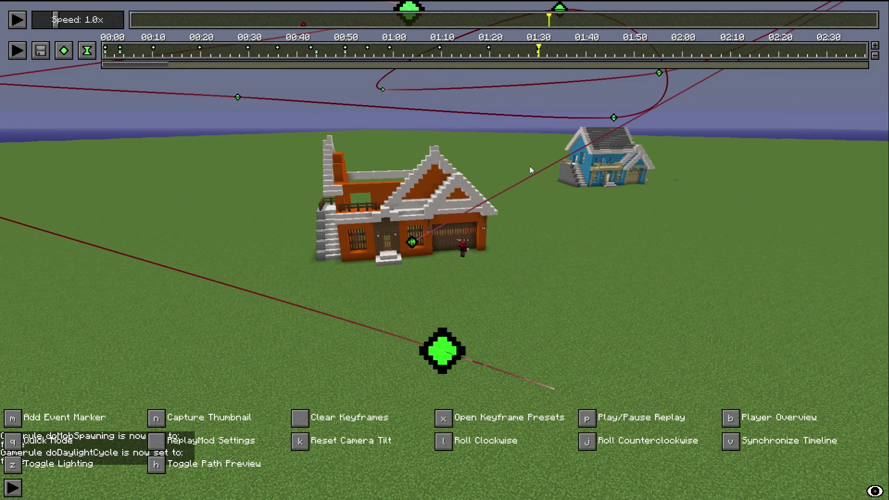
- Move the replay close to its end to view the completed orange house
key(t)
key(s)
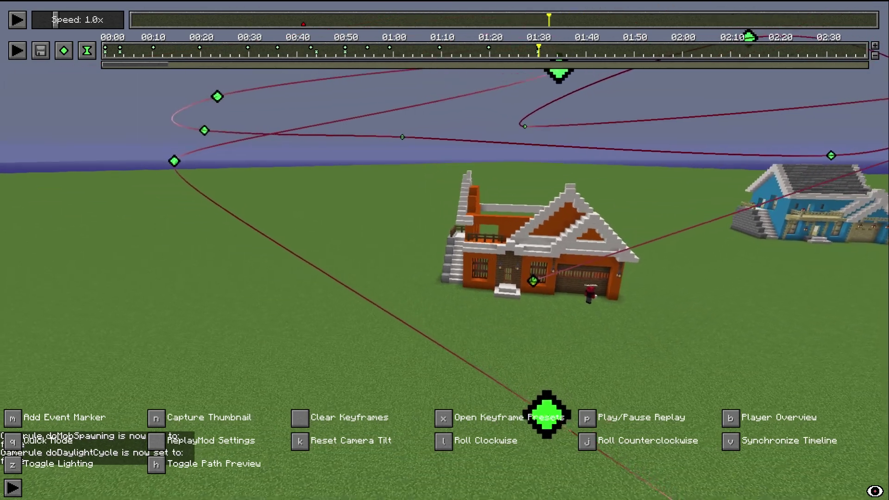
key(s)
key(d)
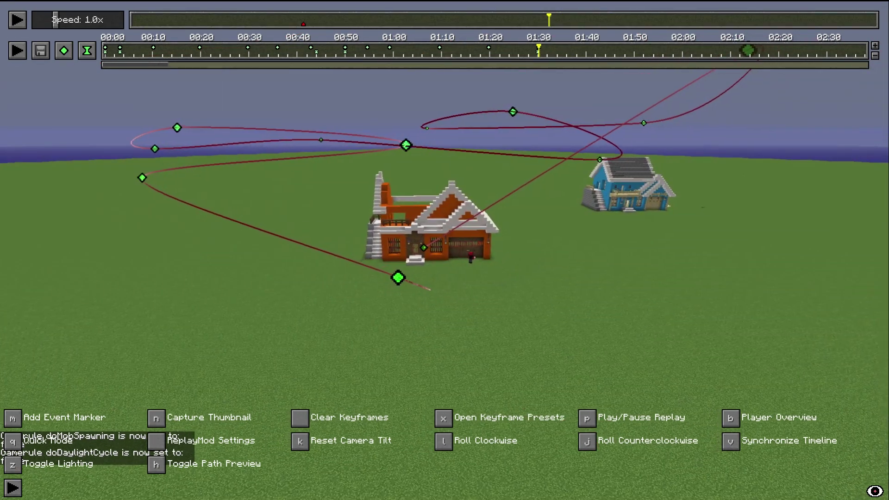
key(w)
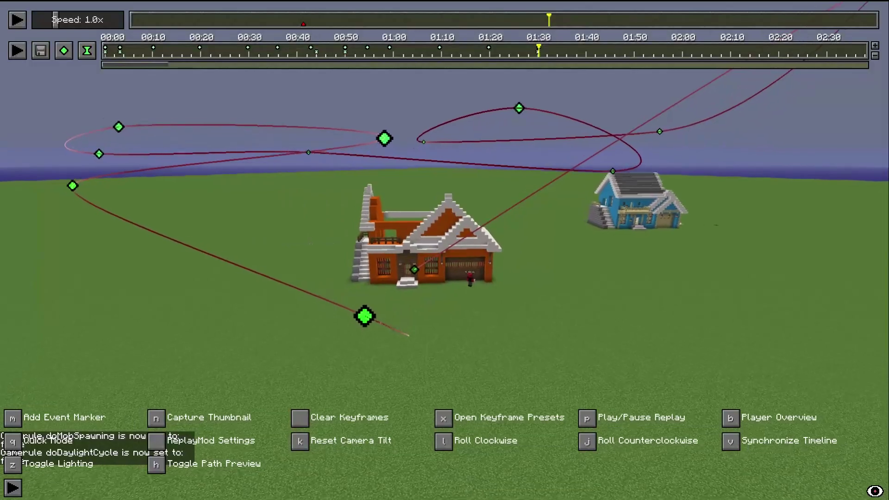
key(d)
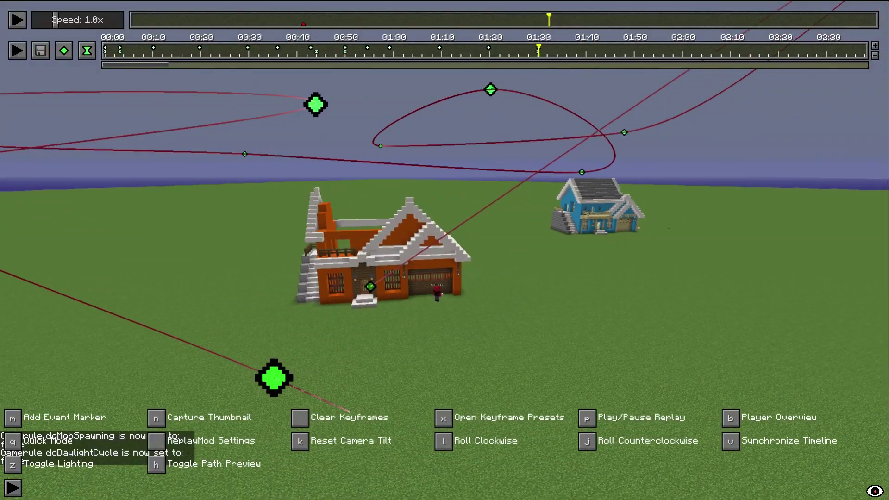
key(a)
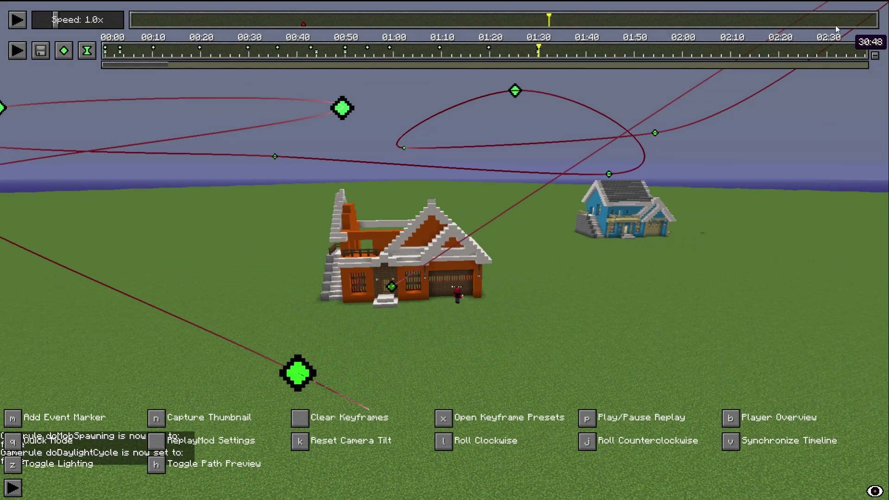
click(869, 19)
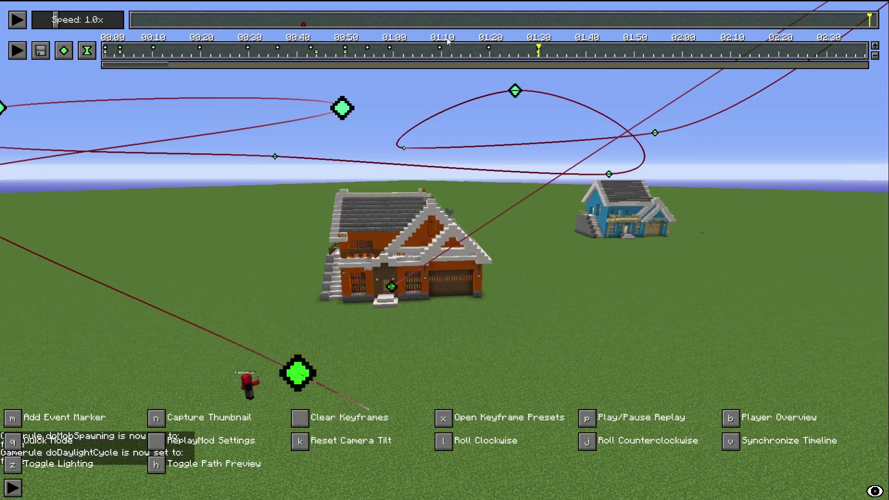
- Clear all existing keyframes from the camera path timeline and confirm the removal
click(549, 47)
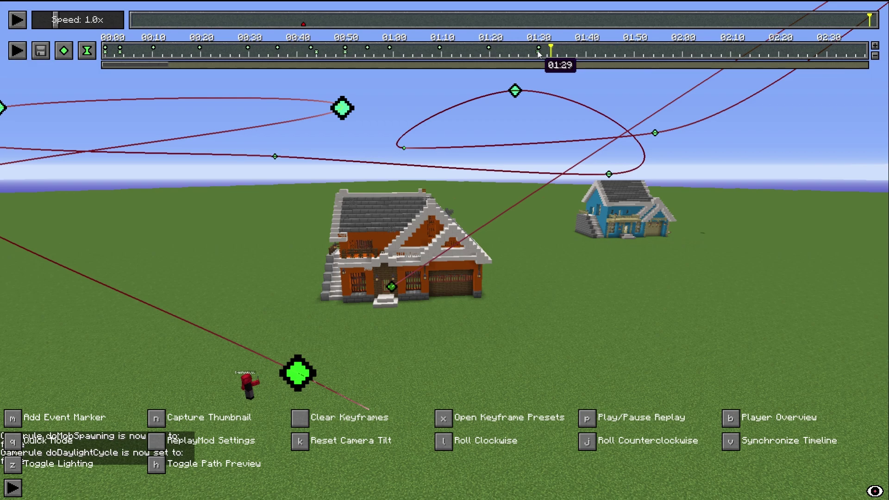
click(539, 50)
drag(539, 52, 538, 53)
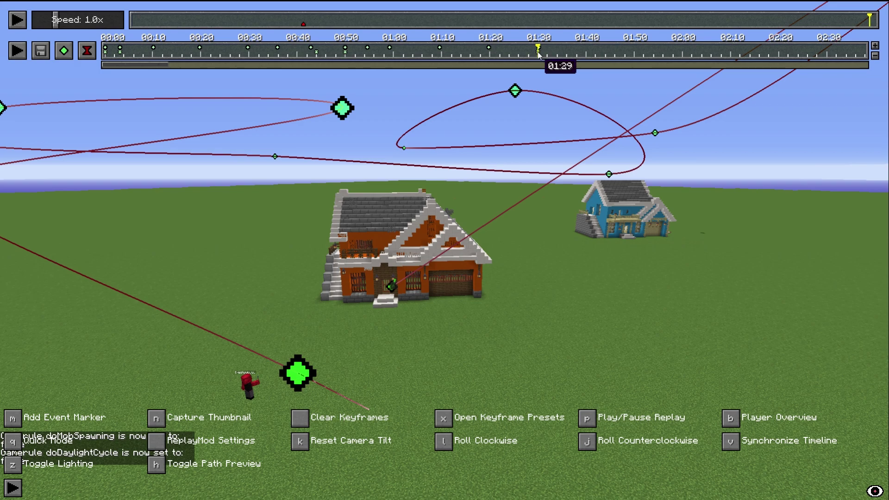
click(305, 417)
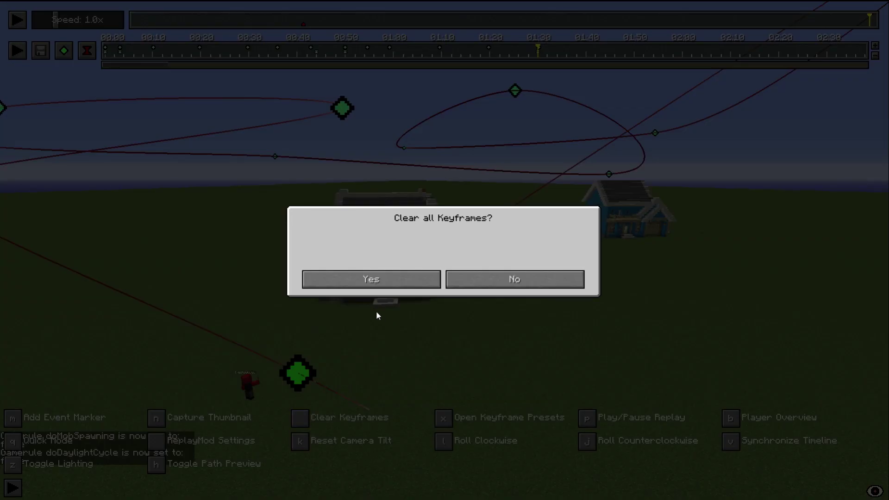
click(349, 283)
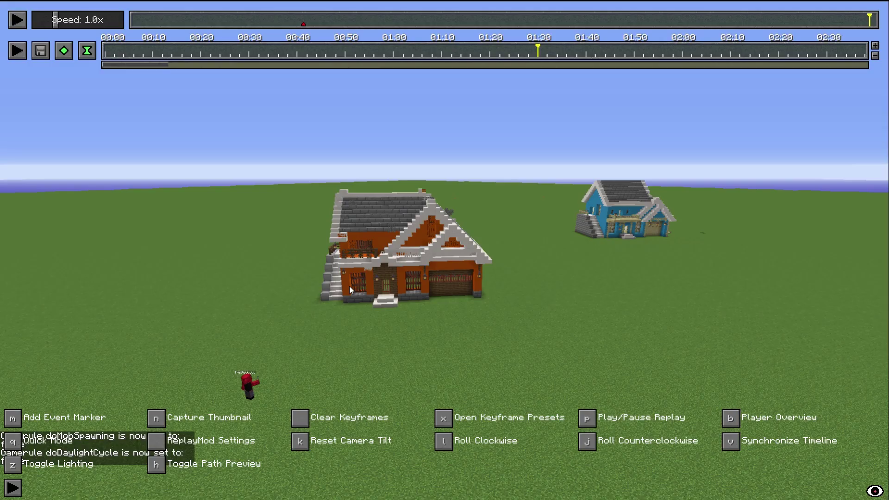
- With the replay running, add a time keyframe at 00:00 and move the camera path timeline's cursor to 00:09
key(s)
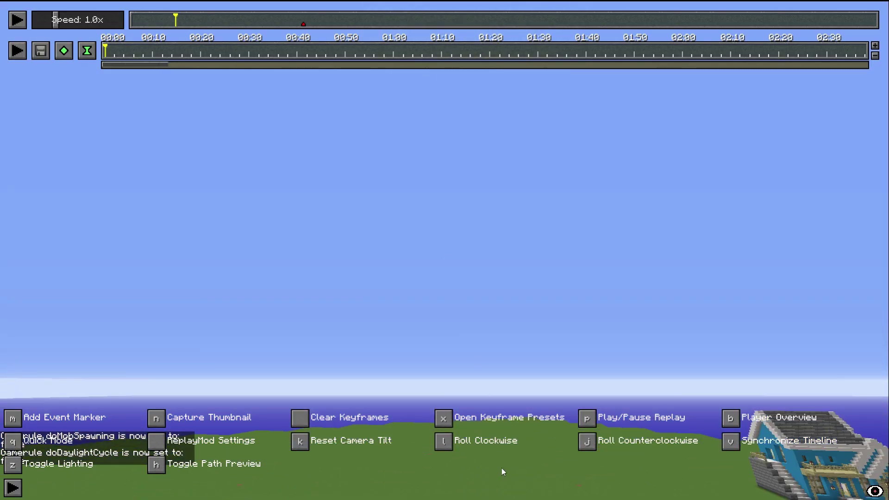
key(Escape)
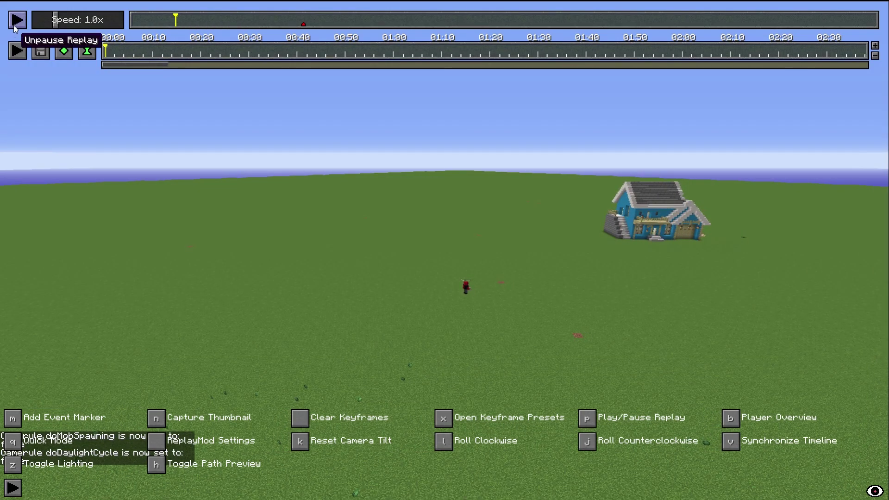
click(15, 27)
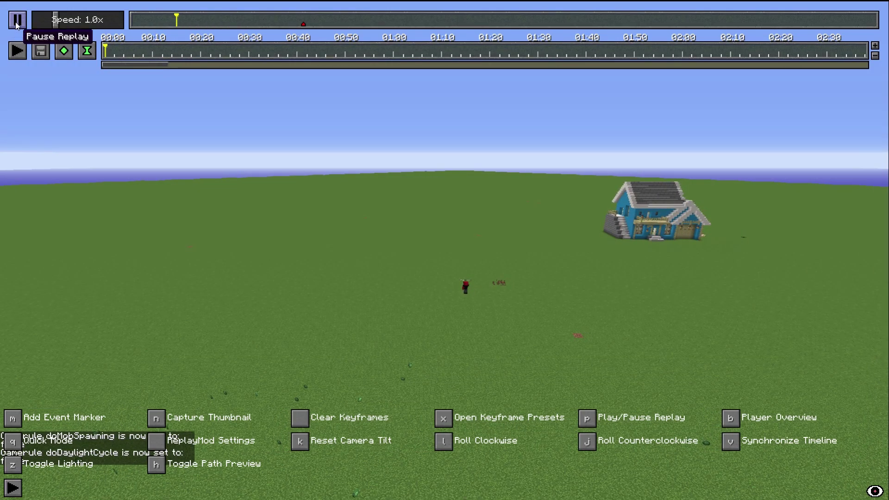
click(87, 52)
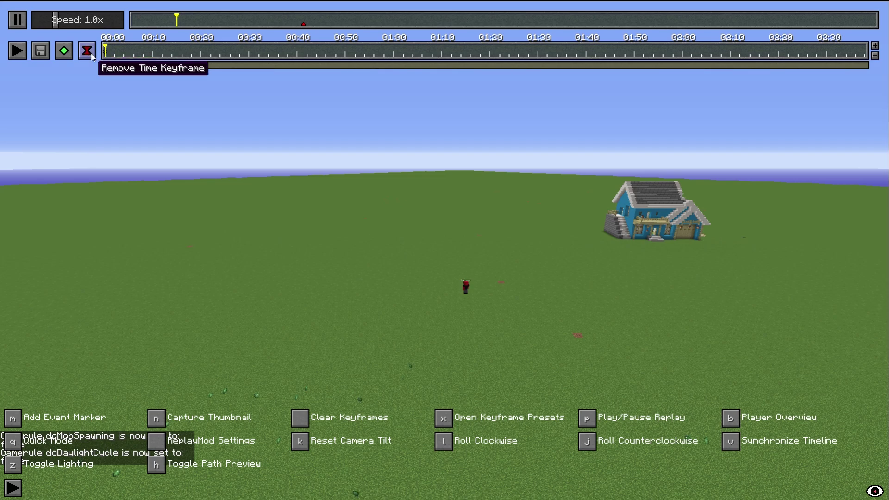
click(151, 54)
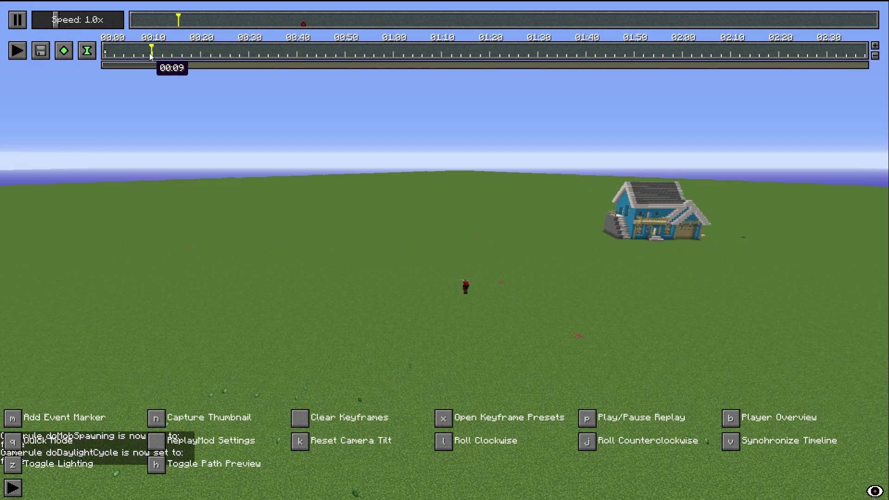
- Adjust the camera view over the plot, add a time keyframe at 00:09 on the camera path, and pause the replay
key(Escape)
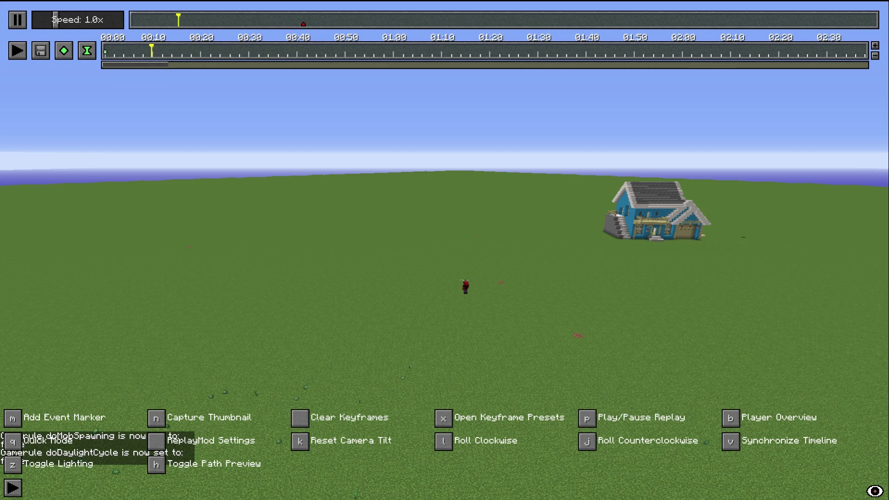
key(w)
key(a)
key(w)
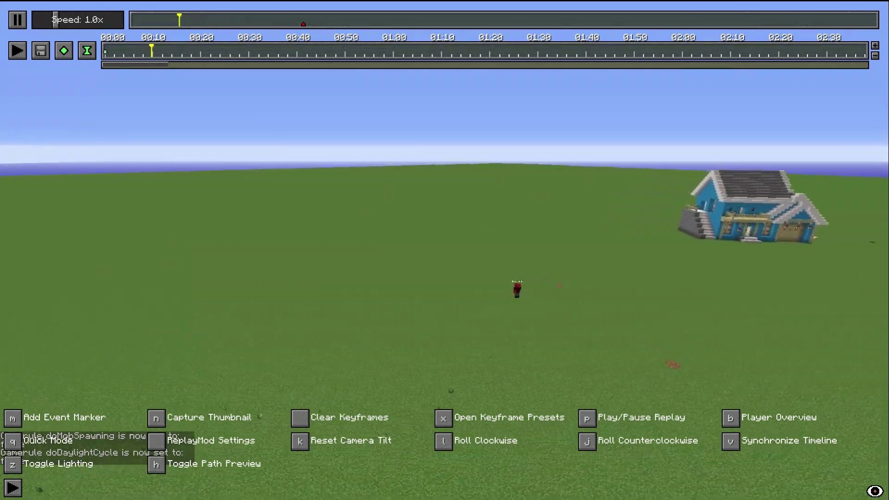
key(s)
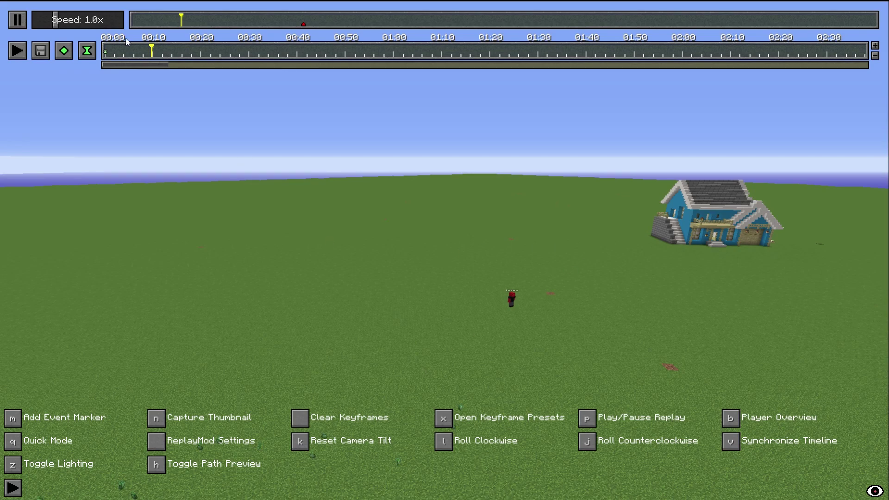
click(87, 50)
click(188, 53)
click(17, 19)
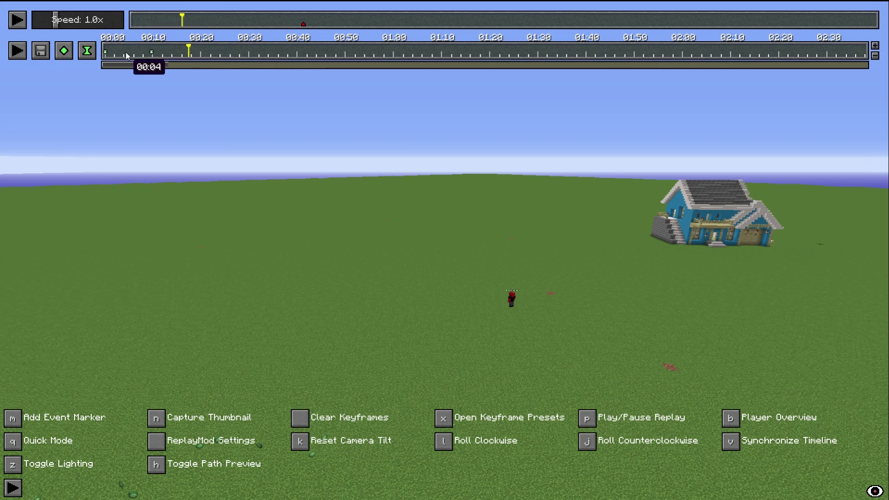
- Add position keyframes at the 00:00 and 00:09 time keyframes using the same camera view of the empty plot
click(153, 44)
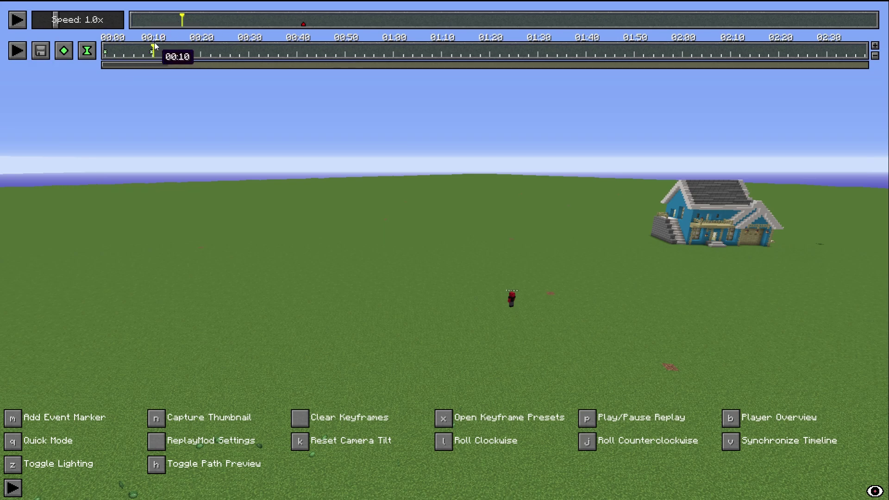
click(105, 50)
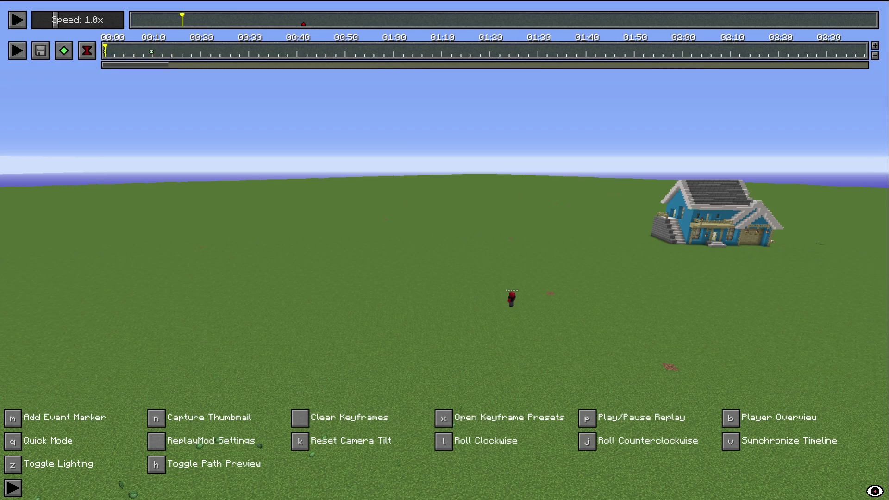
key(a)
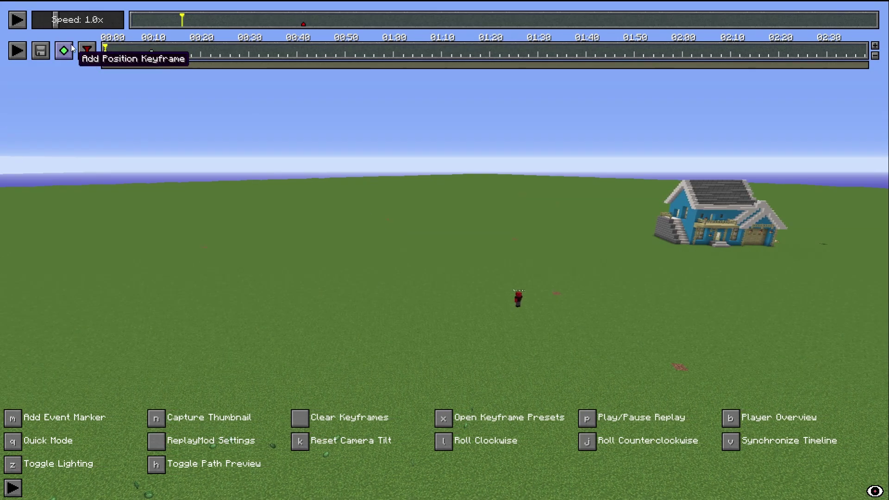
click(64, 50)
click(153, 54)
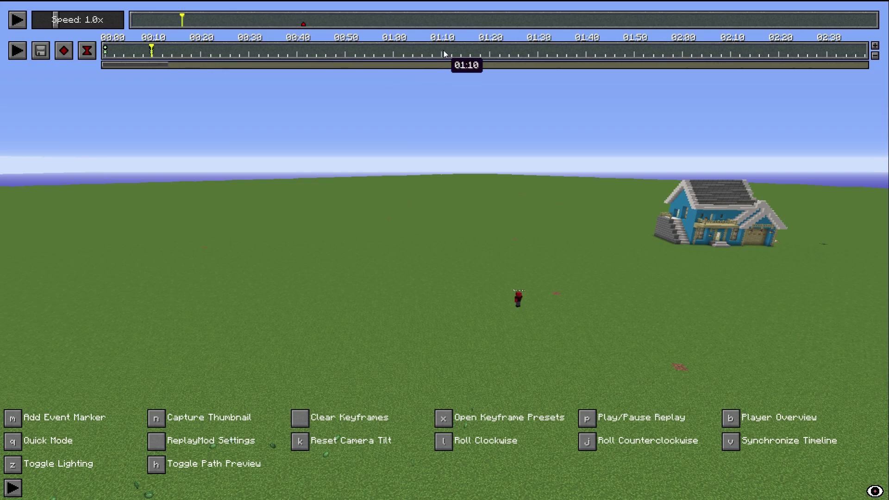
- With the camera path's cursor at 01:30, jump the replay to about 30:07 and run it at 8.0x speed
click(539, 57)
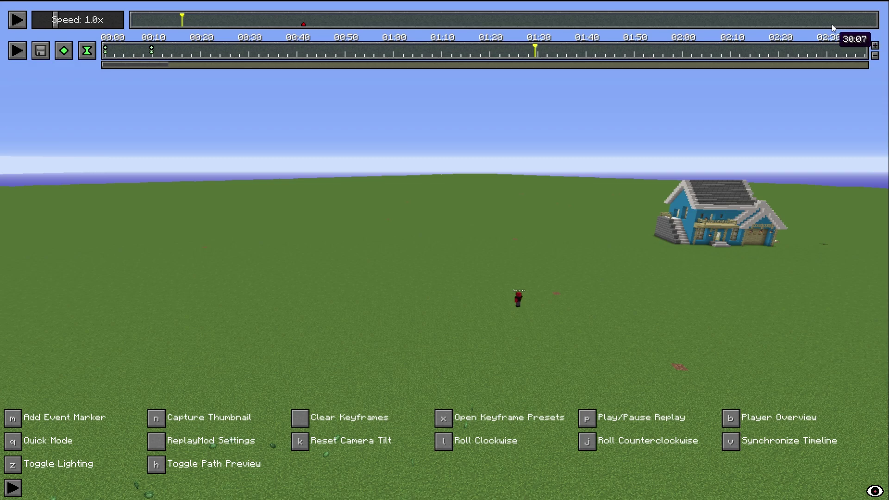
click(21, 22)
click(536, 41)
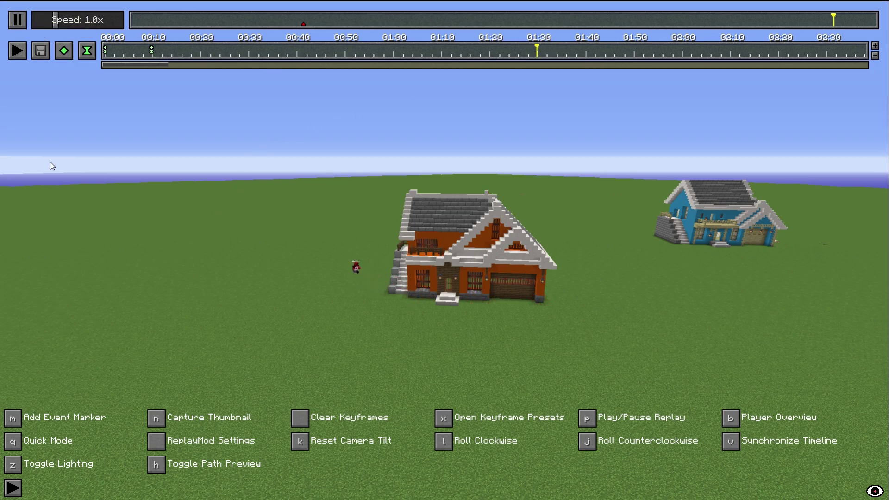
drag(56, 19, 144, 12)
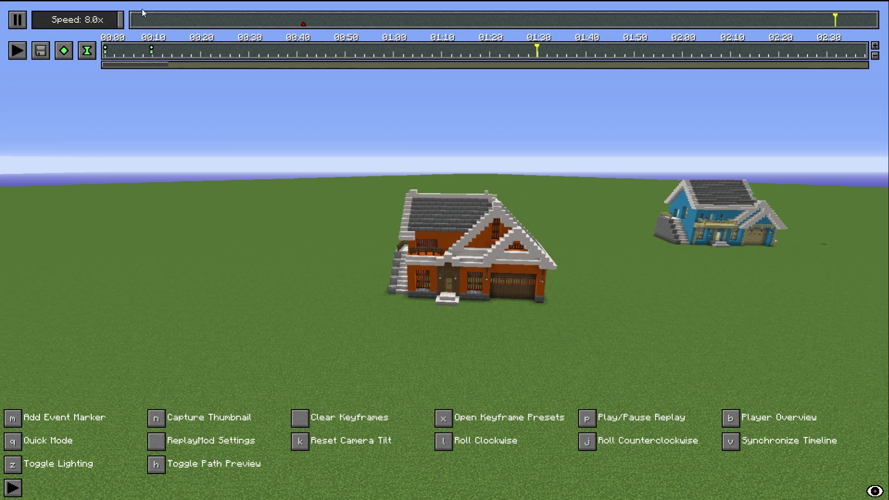
- Add time keyframes at 01:30 and 01:40 on the camera path timeline
click(86, 51)
click(88, 51)
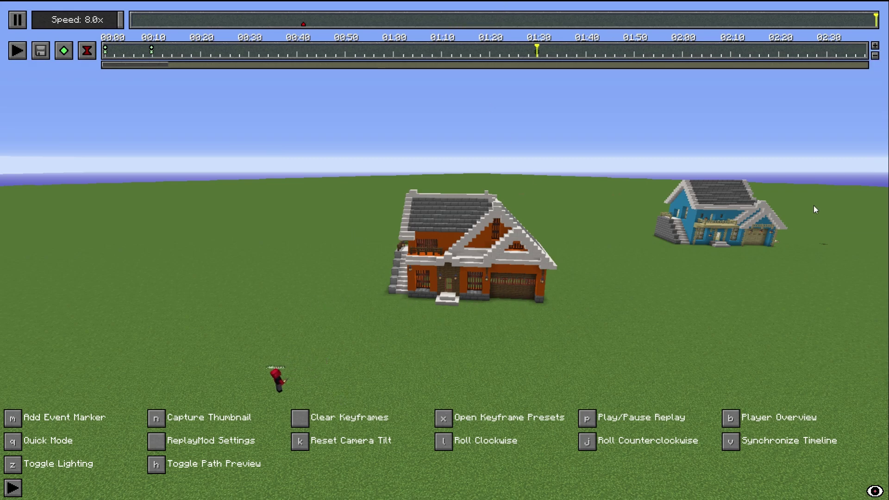
click(586, 52)
click(87, 50)
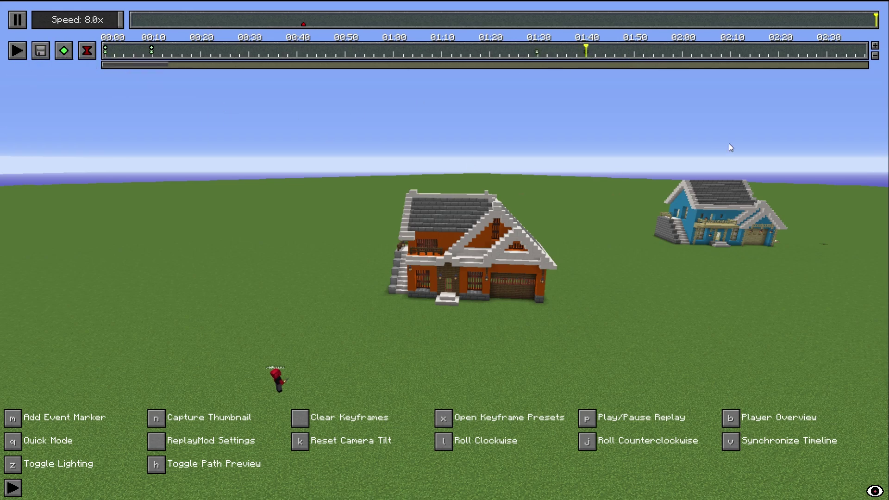
- Bring the camera lower and closer to the orange house's front and add position keyframes at 01:30 and 01:40
click(538, 52)
click(537, 47)
click(331, 185)
key(w)
key(shift)
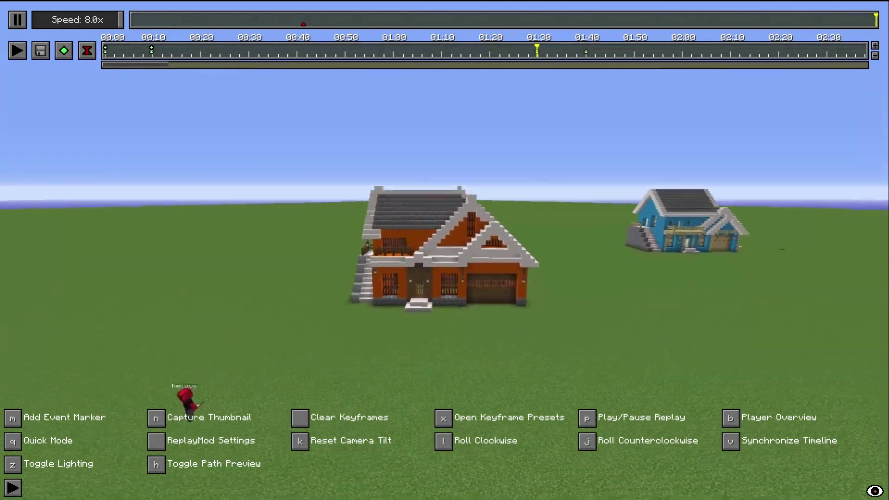
key(w)
key(shift)
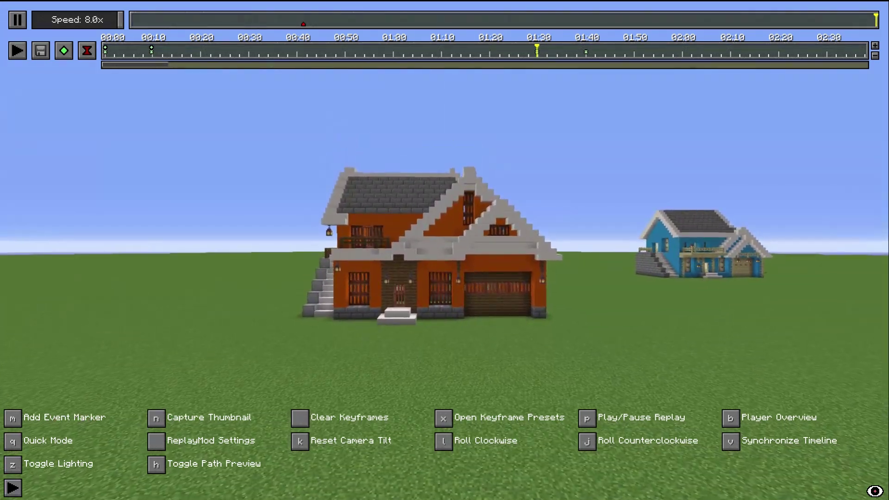
key(w)
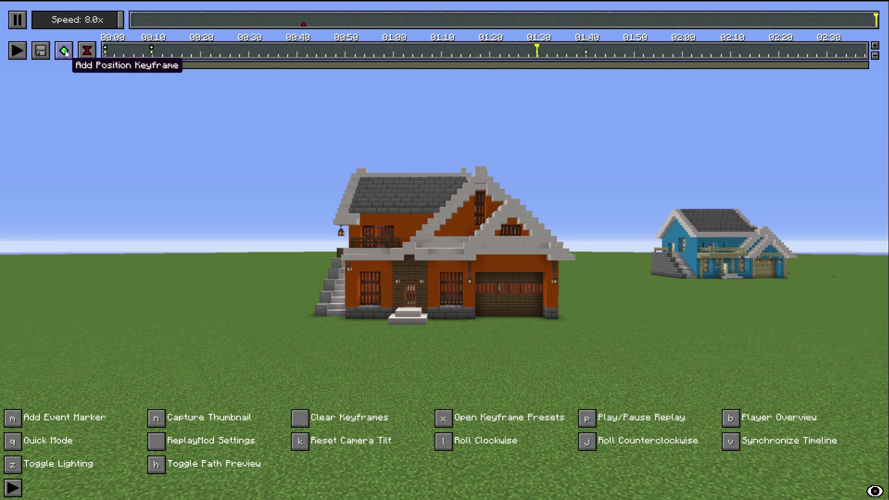
click(65, 51)
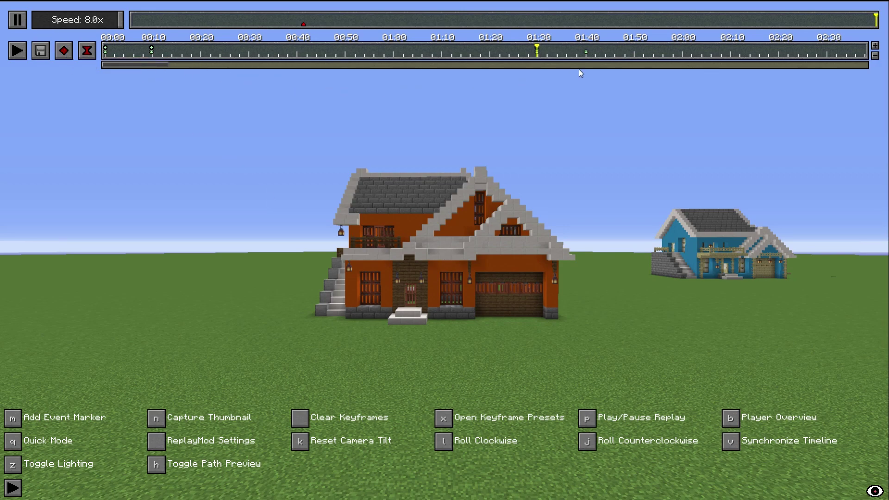
click(586, 41)
- Preview the camera path from 00:09 and stop playback partway through the build
click(151, 46)
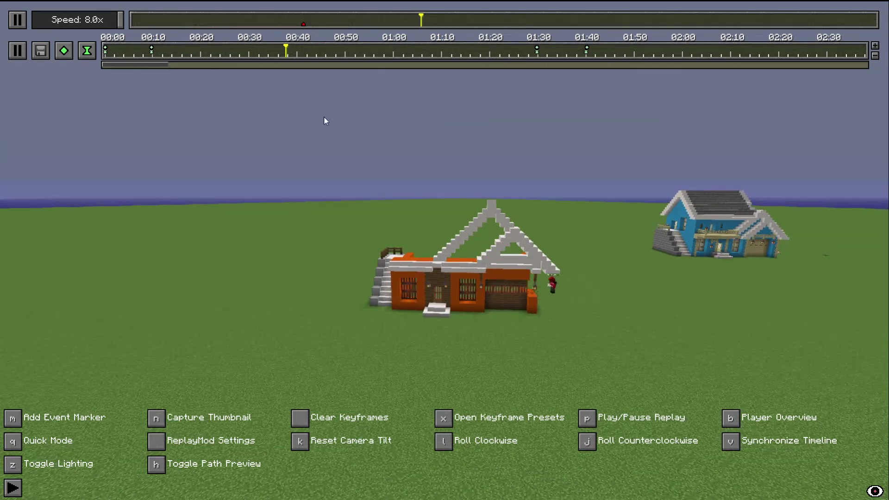
click(17, 51)
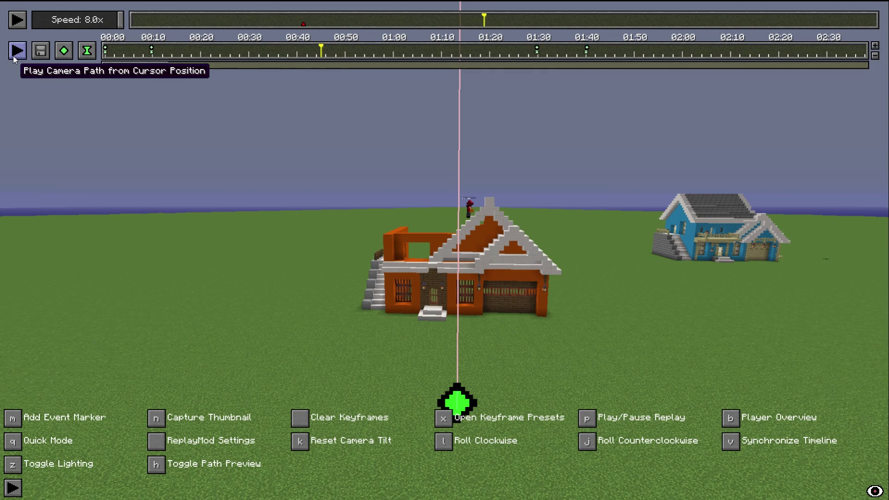
- Fly the camera around the stair side to behind the house and add a position keyframe at about 00:45
key(t)
key(a)
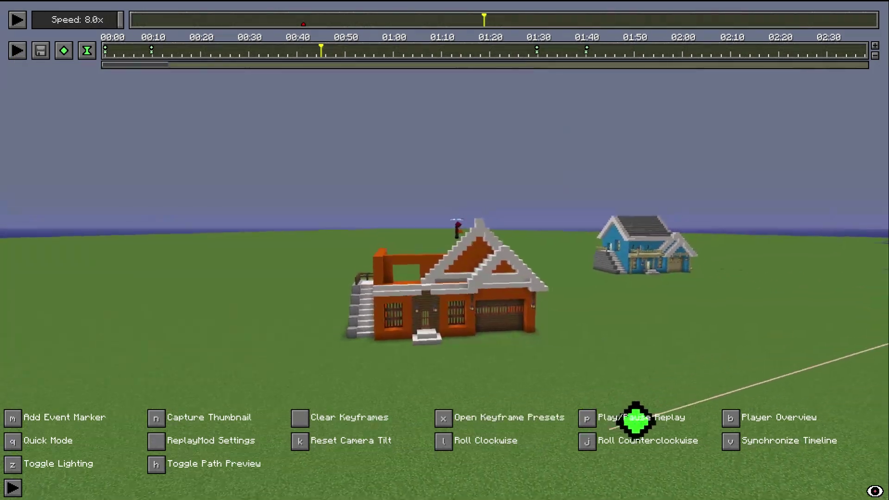
key(a)
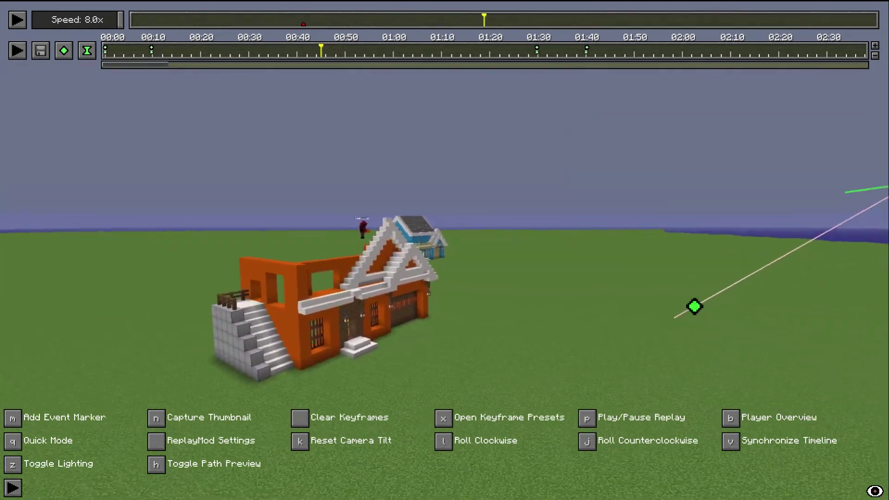
key(a)
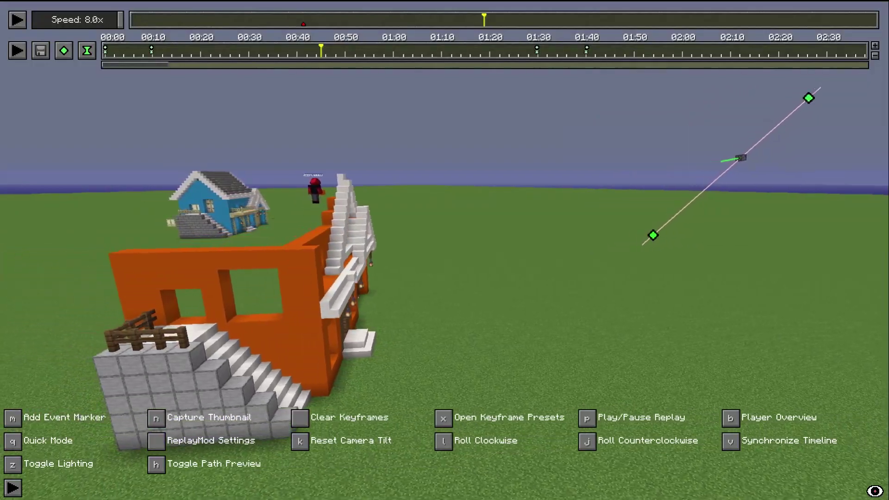
key(a)
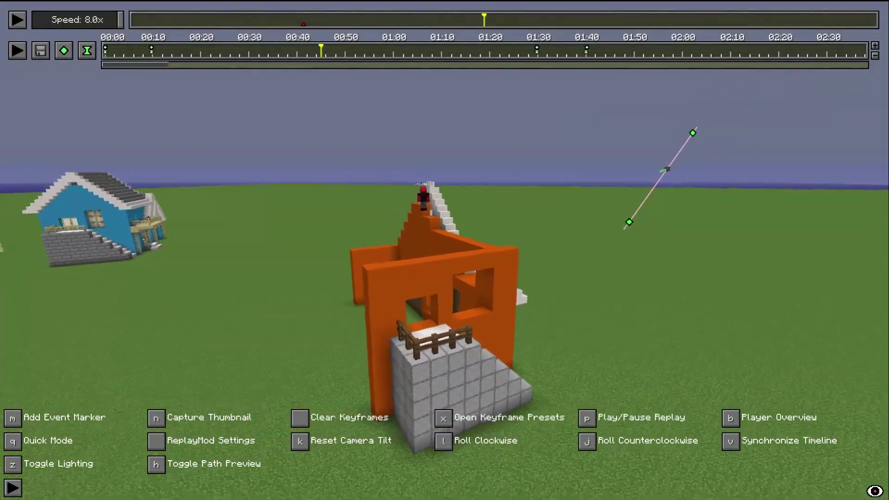
key(a)
key(s)
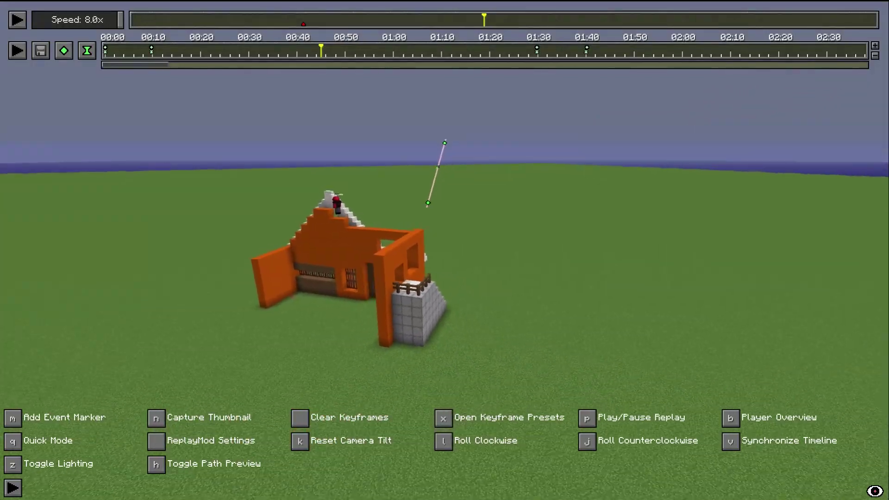
key(a)
key(s)
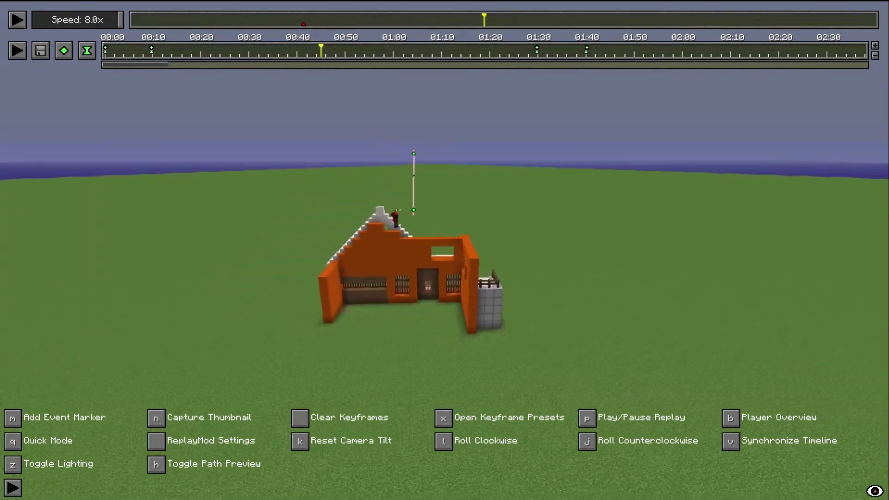
key(a)
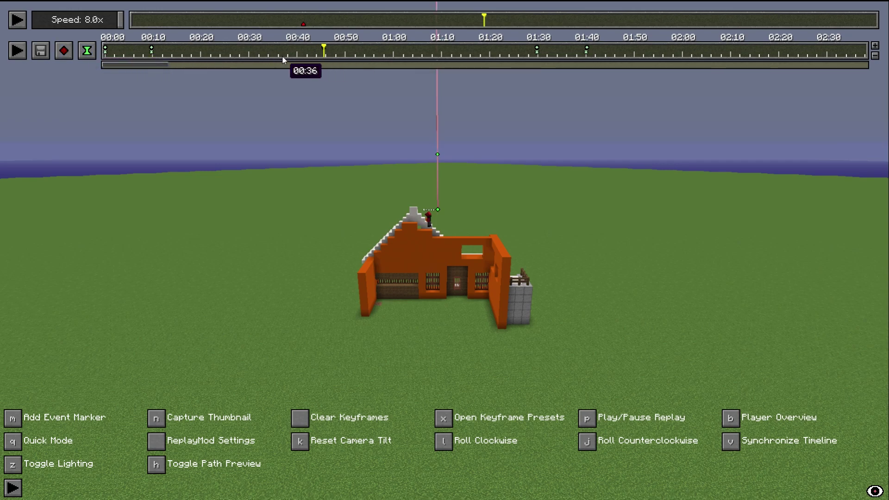
- Move the camera back to the house's stair side and add a position keyframe at about 00:25
key(t)
key(d)
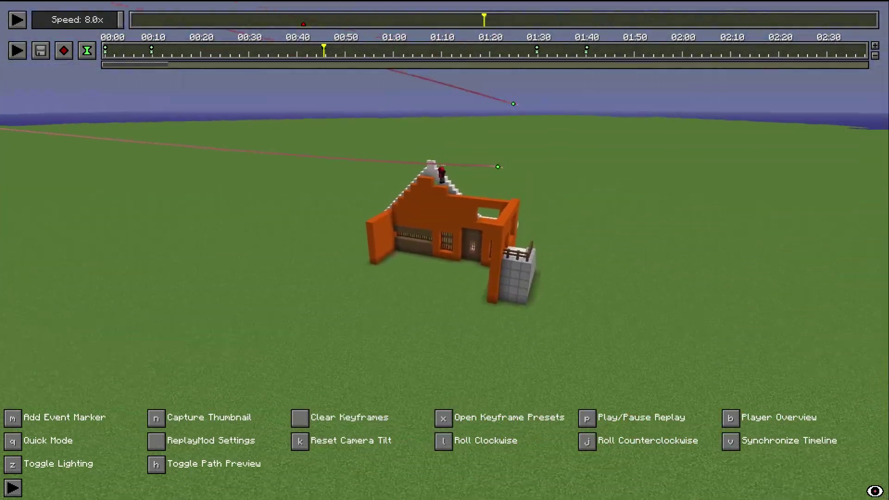
key(w)
key(d)
key(d)
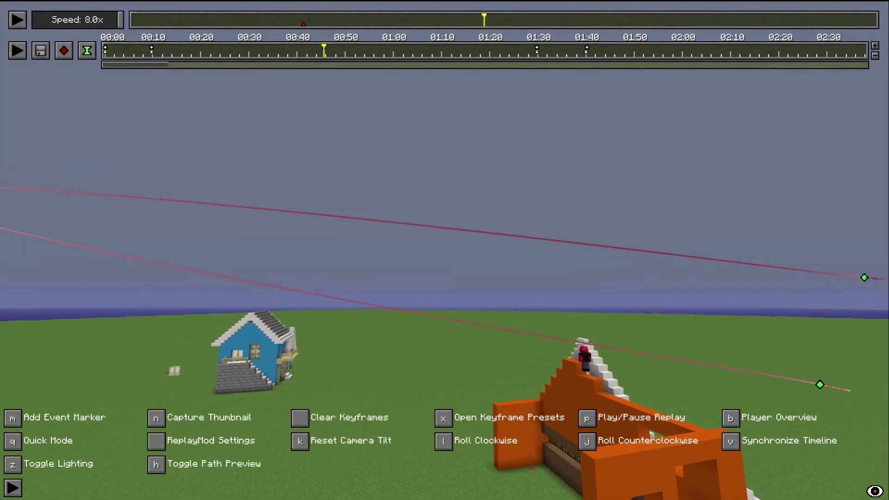
key(d)
key(s)
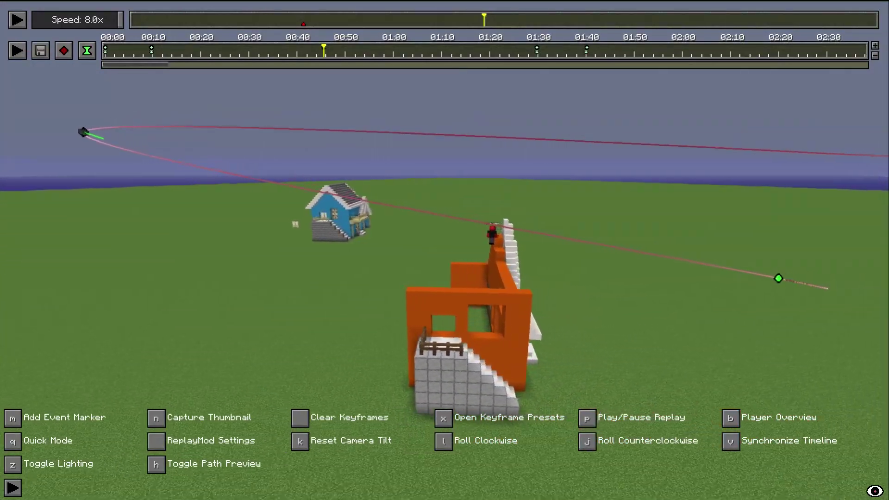
key(t)
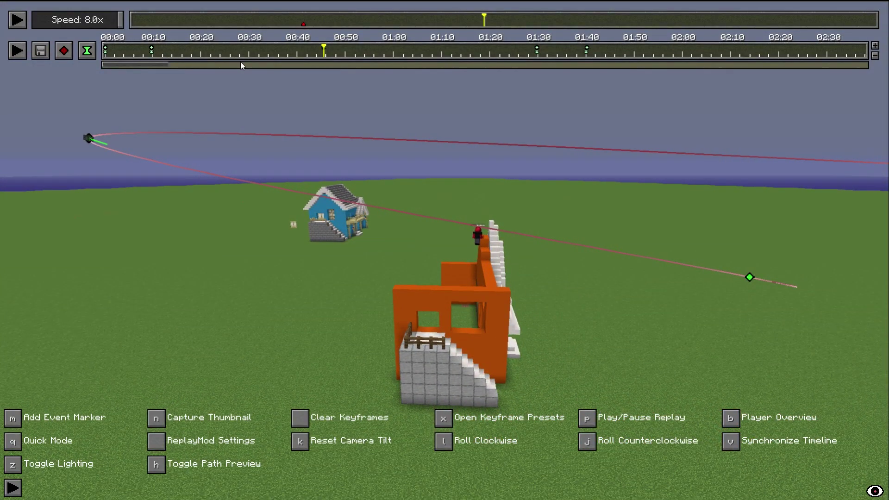
click(226, 50)
click(63, 50)
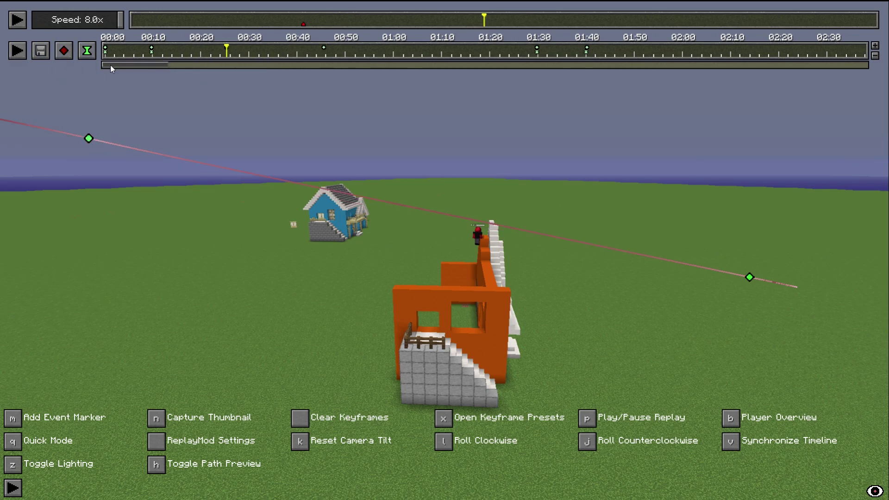
- Fly the camera from the stair side around behind the orange house, keeping the build in view
key(t)
key(a)
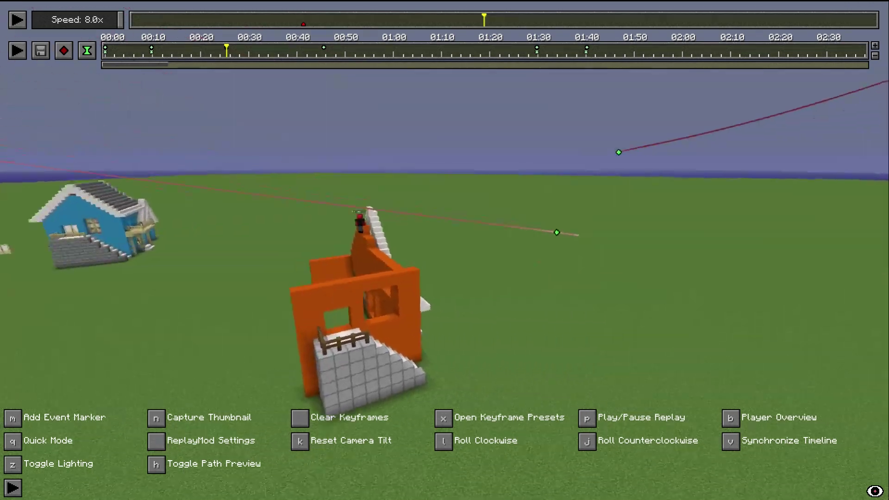
key(a)
key(space)
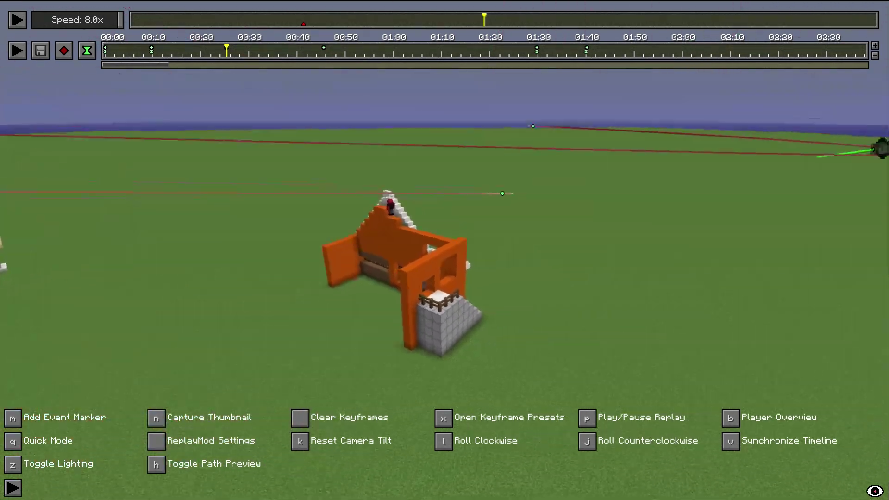
key(a)
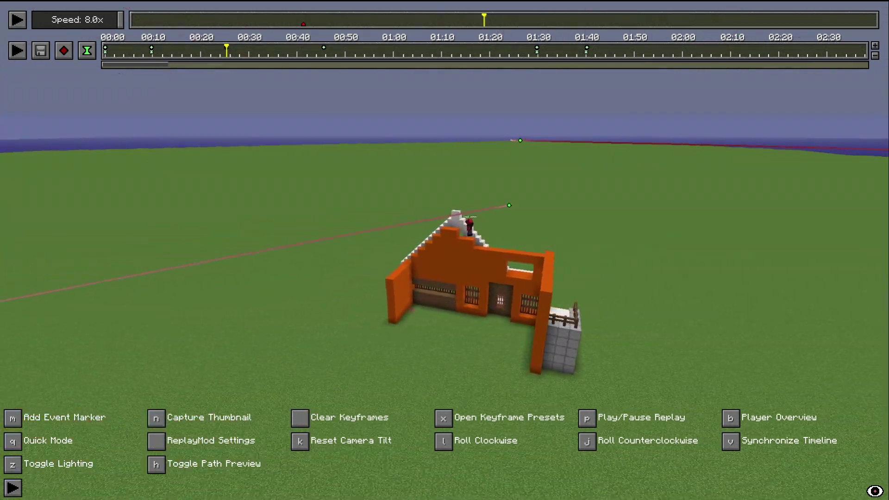
key(a)
key(w)
key(shift)
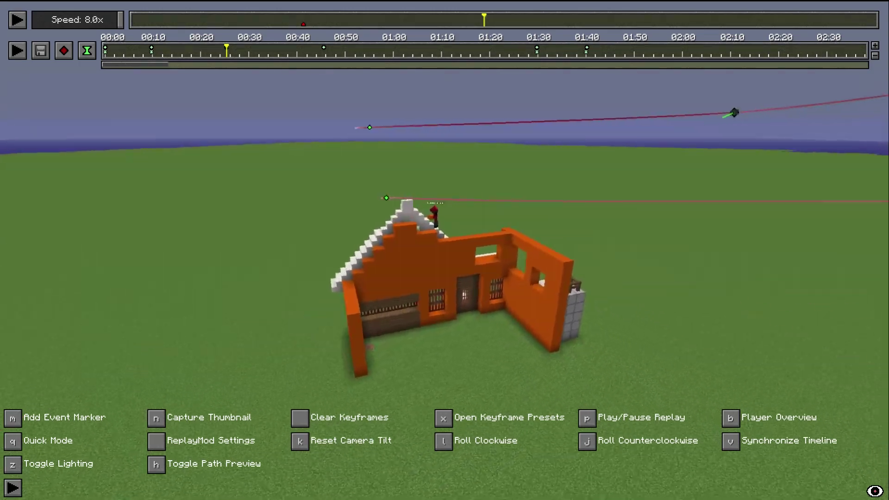
key(a)
key(space)
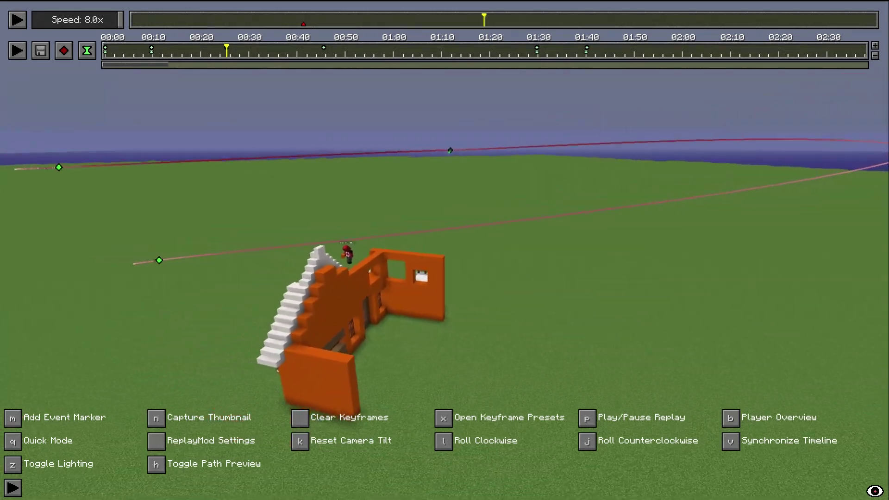
- Continue the camera to the side opposite the stairs, level it there, and add a position keyframe at about 01:08
key(a)
key(s)
key(space)
key(shift)
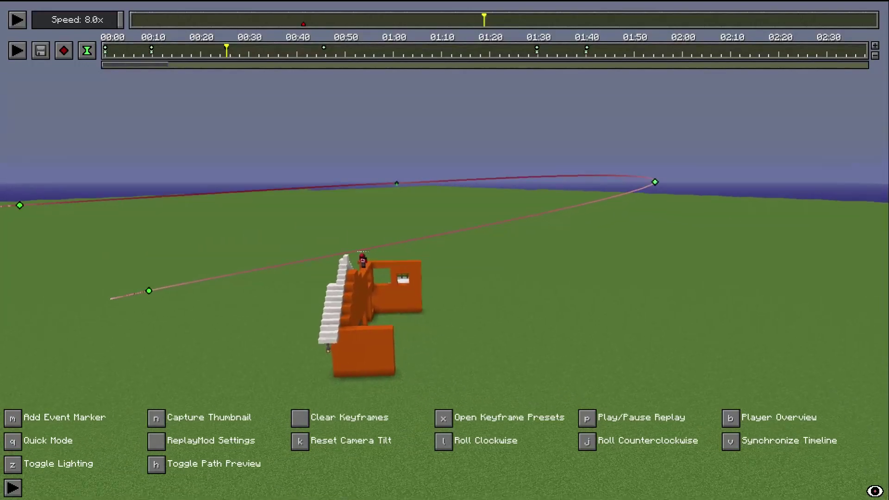
key(a)
key(s)
key(w)
key(shift)
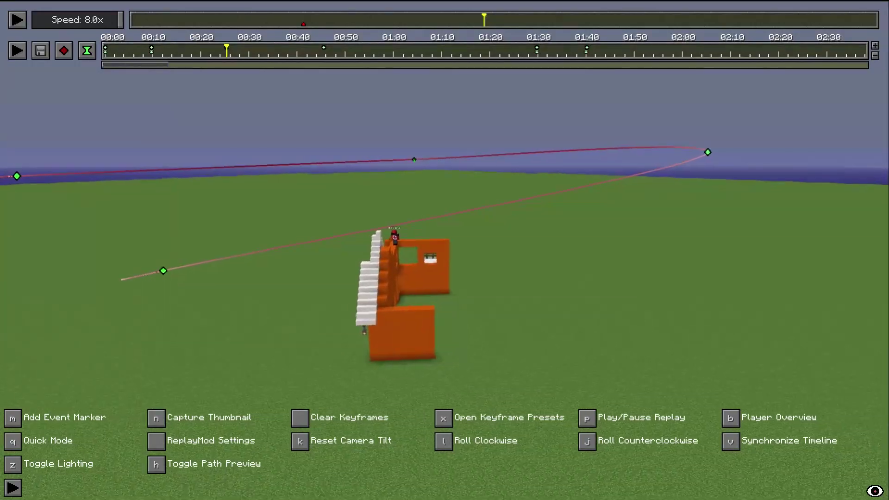
key(a)
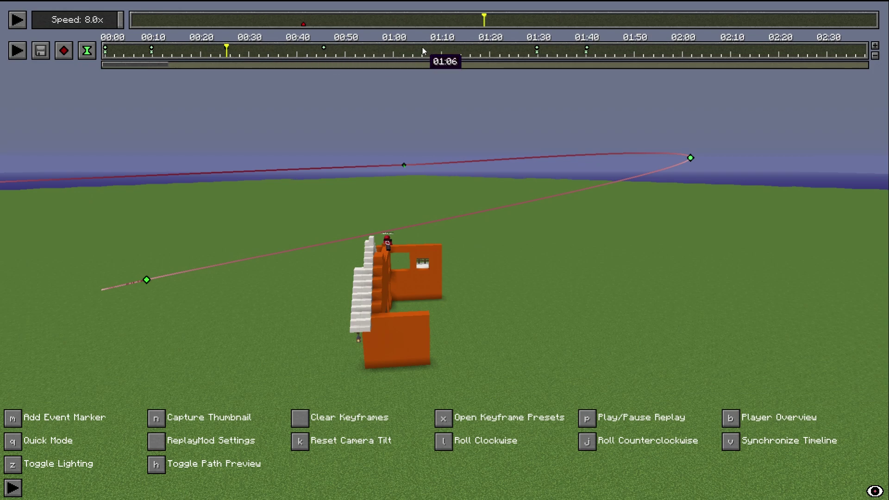
click(441, 46)
drag(440, 46, 433, 47)
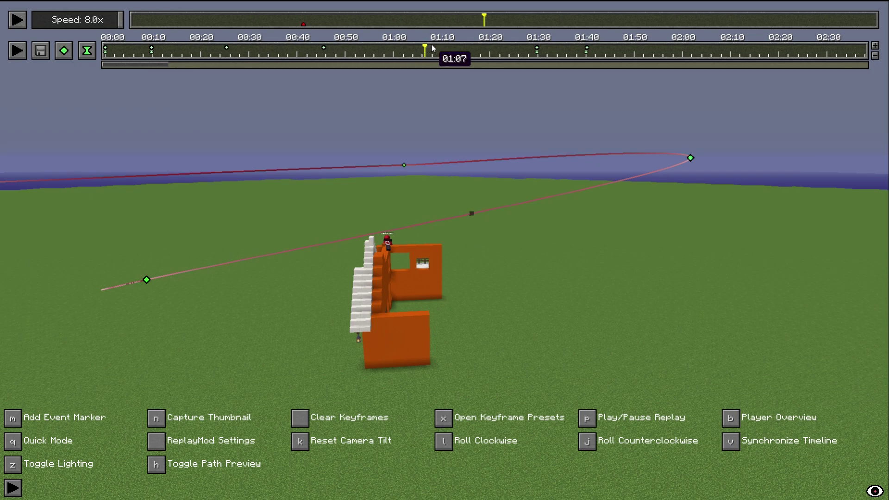
click(69, 55)
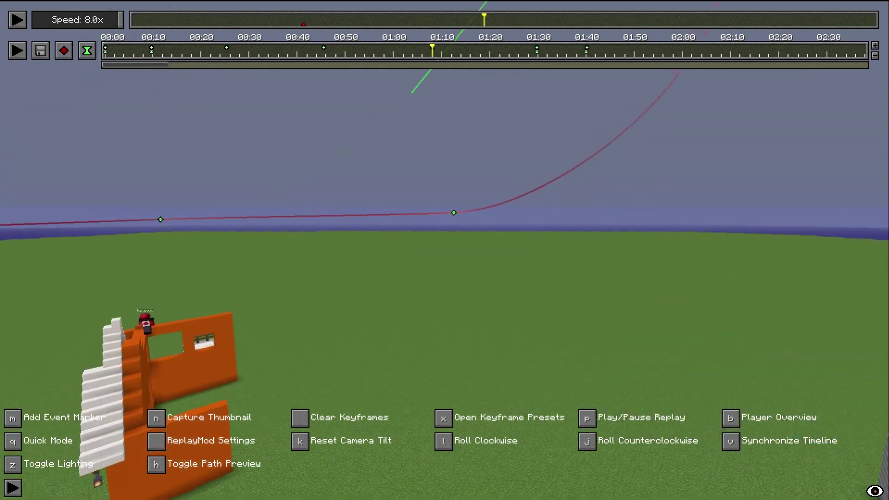
- Check the extended path from farther back and preview the camera path through to the finished house
key(s)
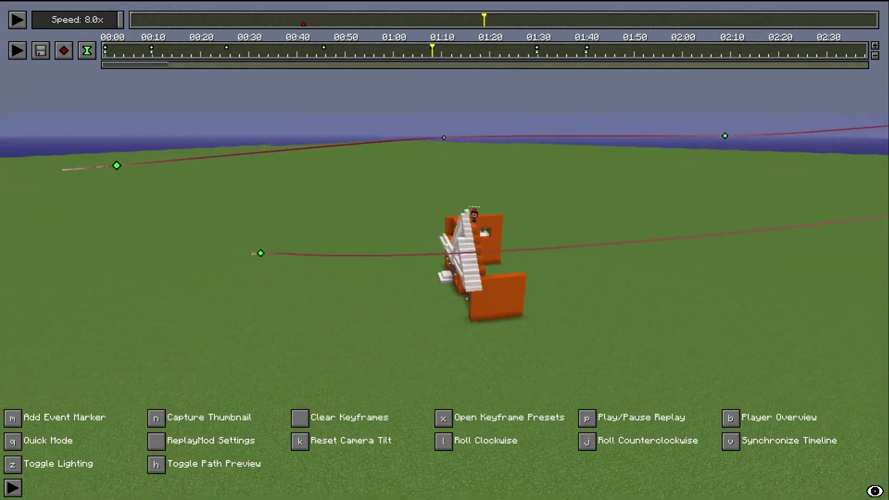
key(a)
key(s)
key(t)
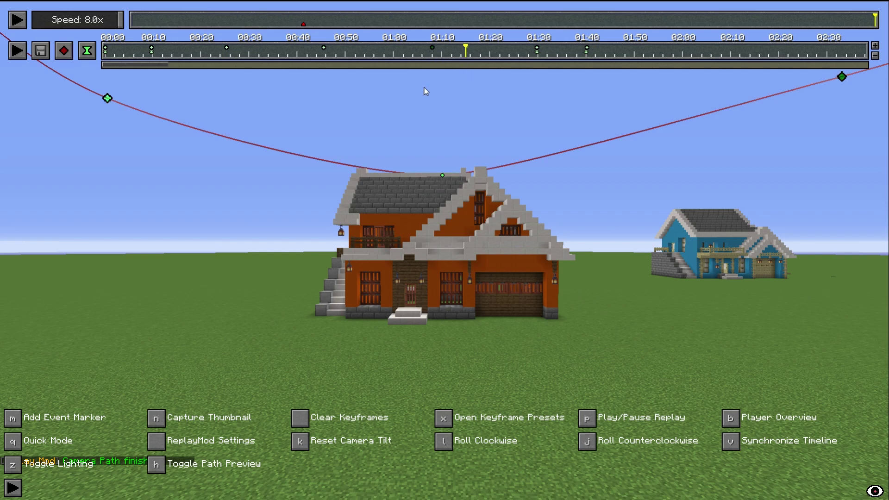
- Jump to the camera position of the 01:08 keyframe and the replay times of the 00:10 and 01:30 time keyframes
right_click(434, 47)
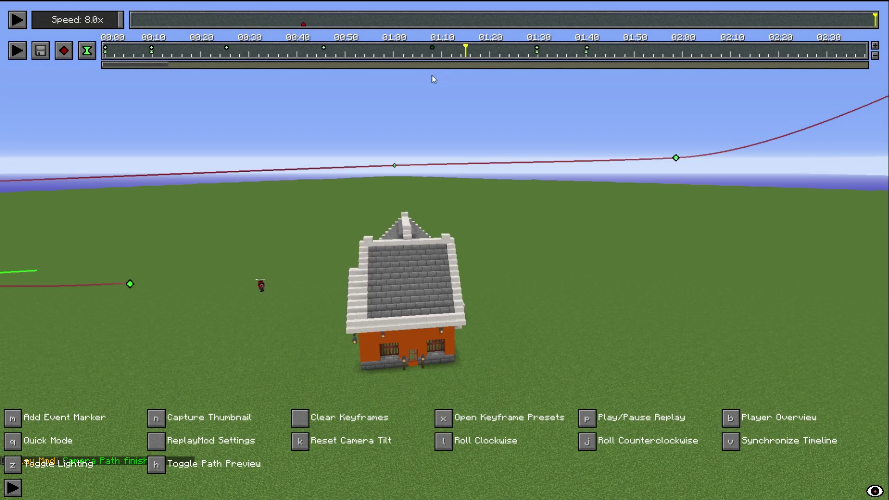
click(152, 51)
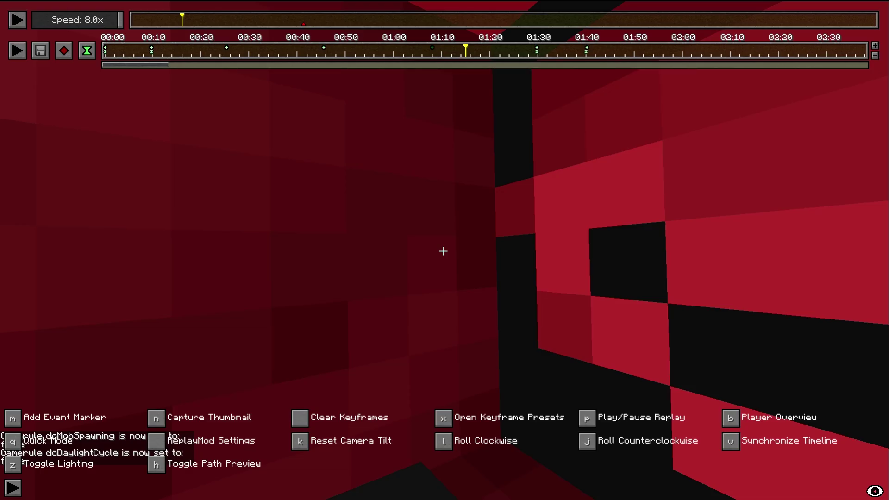
key(Escape)
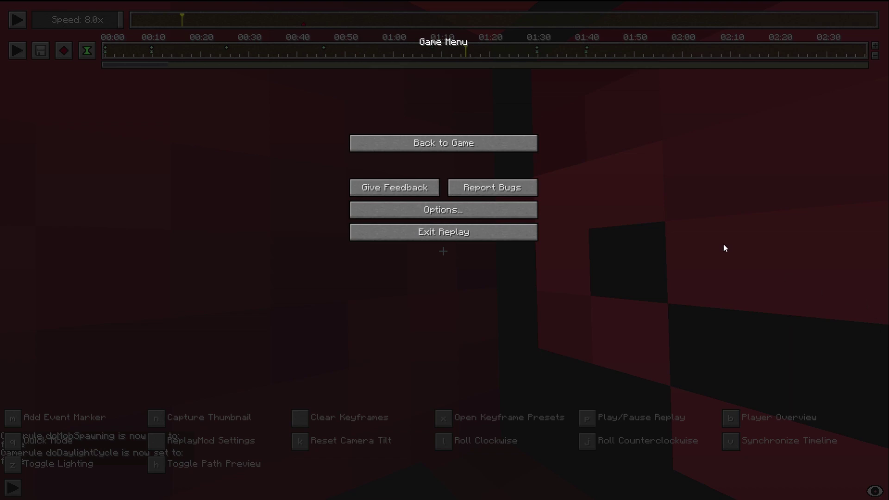
key(Escape)
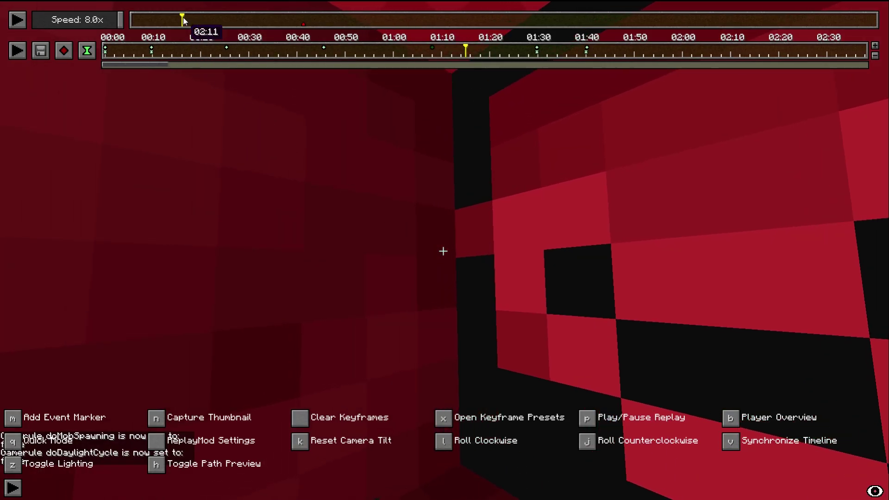
click(538, 53)
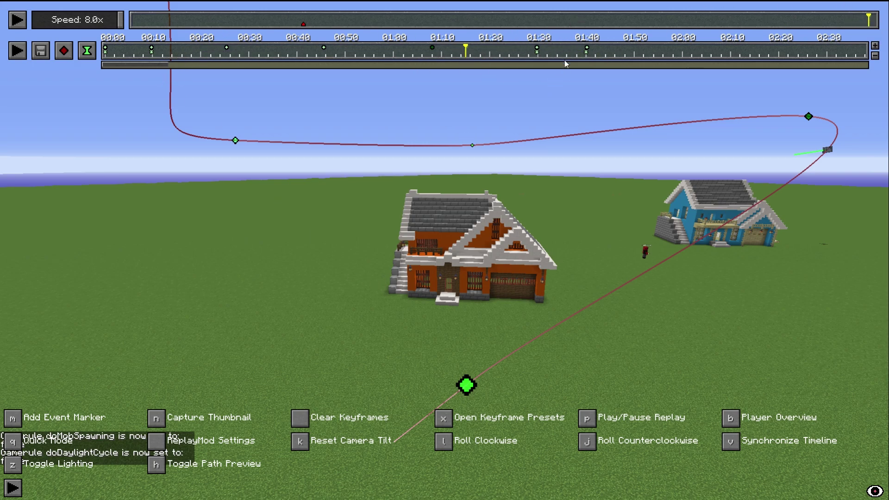
right_click(537, 52)
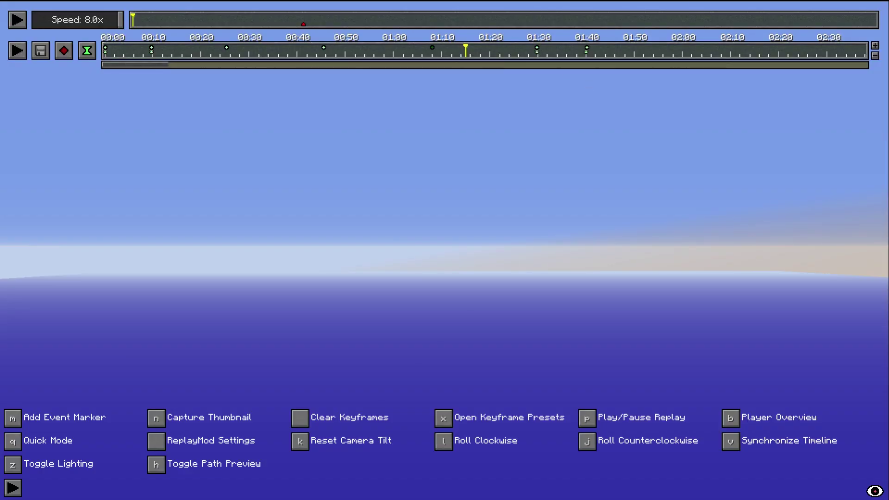
- Resume the replay view and examine the camera path around the front and stair side of the finished orange house
key(Escape)
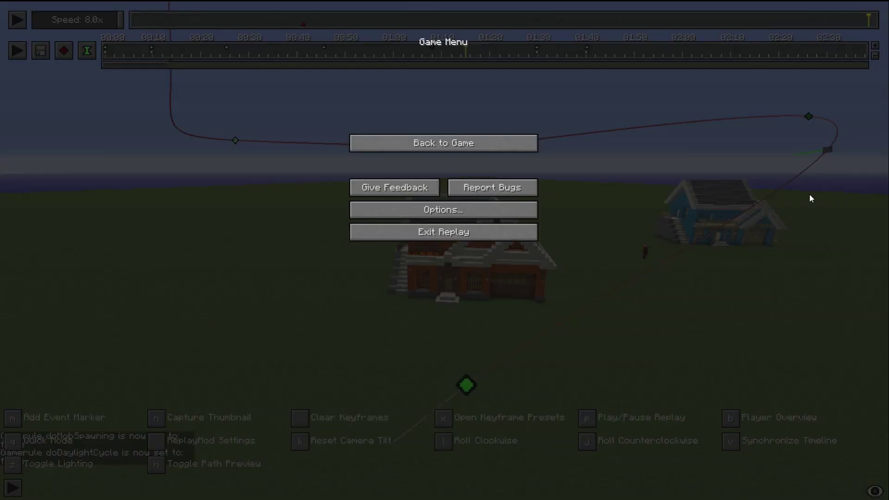
key(Escape)
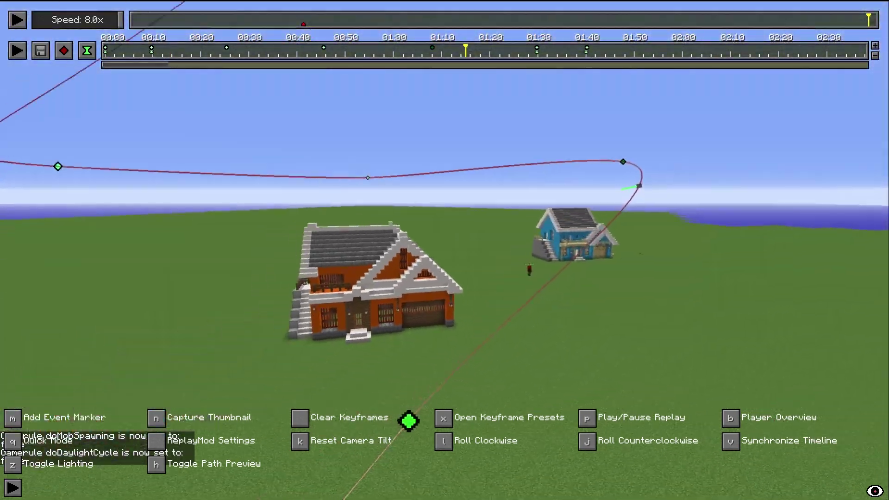
key(a)
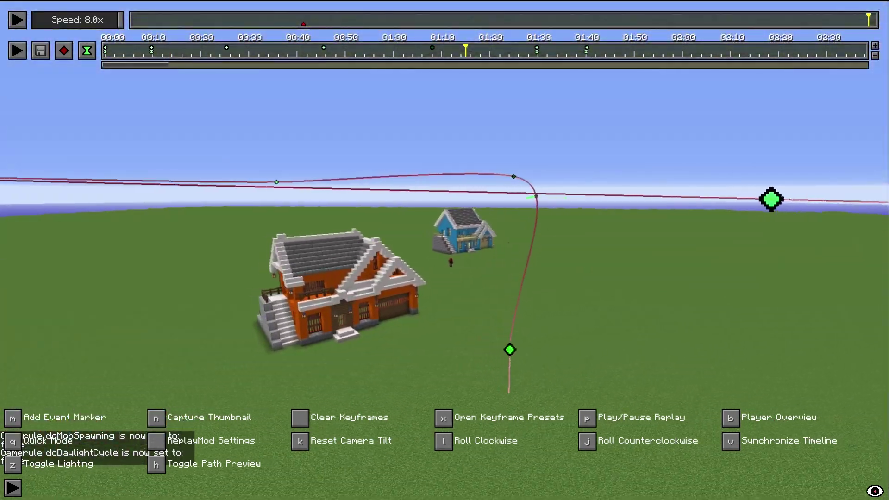
key(d)
key(space)
key(d)
key(w)
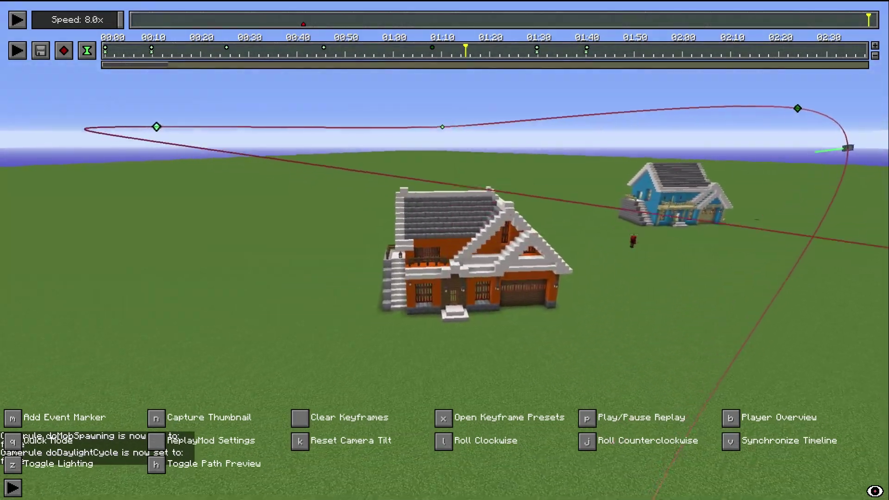
- Stop path playback at about 00:48, add position and time keyframes there, and add another time keyframe at about 01:00
key(t)
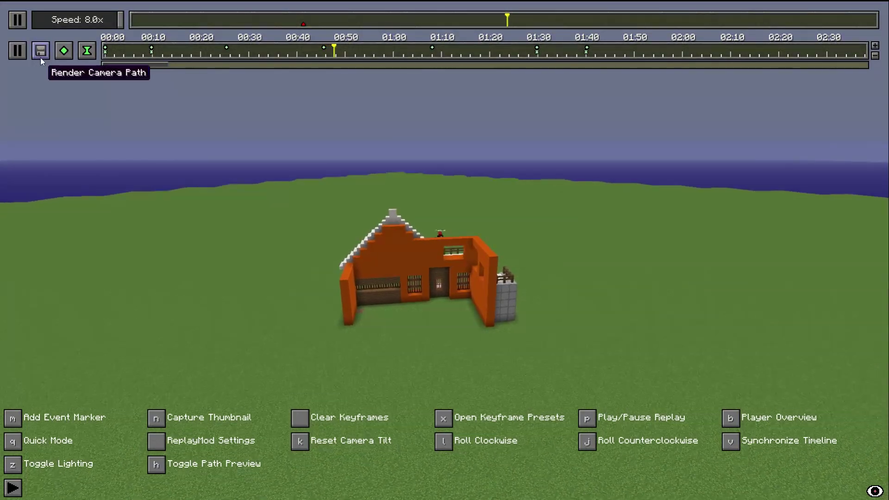
click(18, 50)
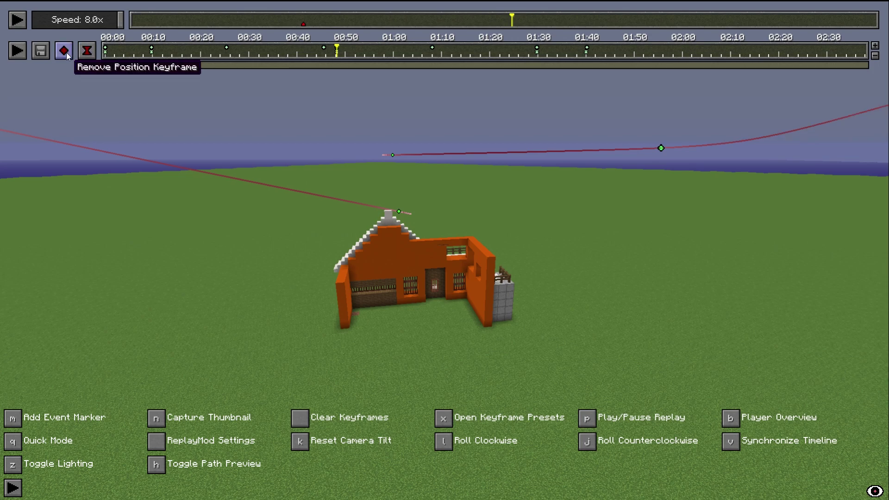
key(t)
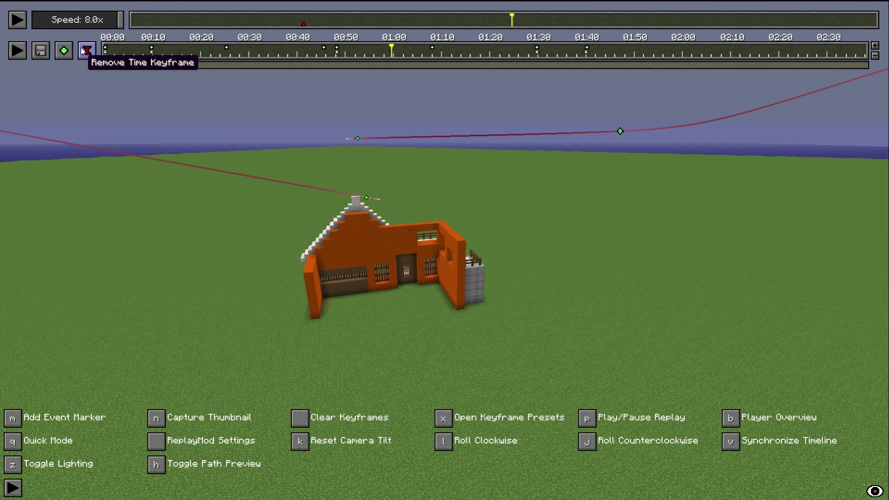
- Fly the camera around the garage side to the orange house's front to set a position keyframe at about 01:00
key(a)
key(a)
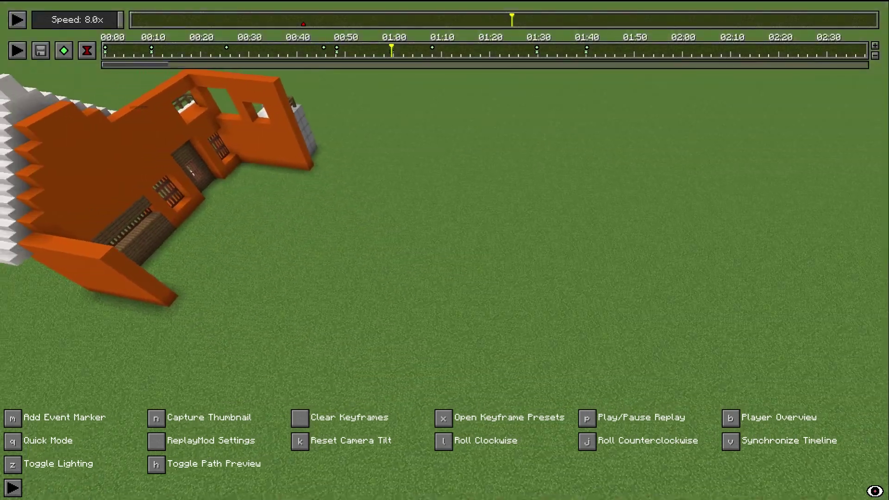
key(a)
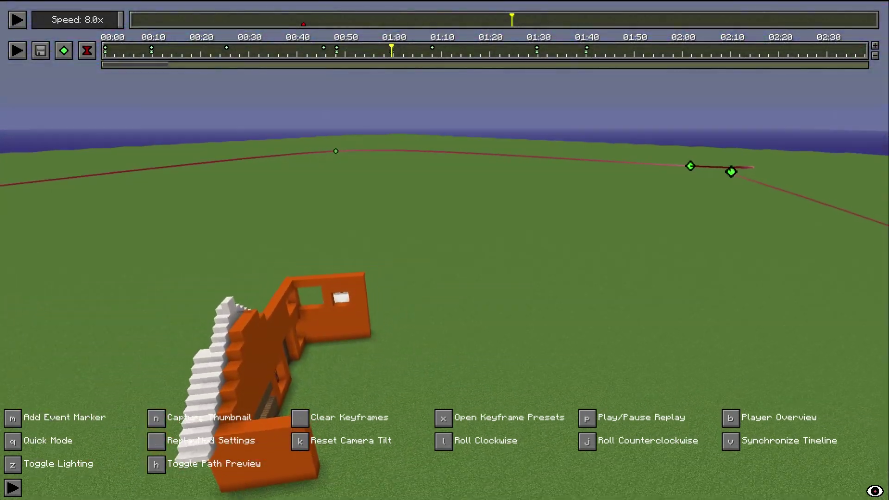
key(shift)
key(a)
key(space)
key(a)
key(shift)
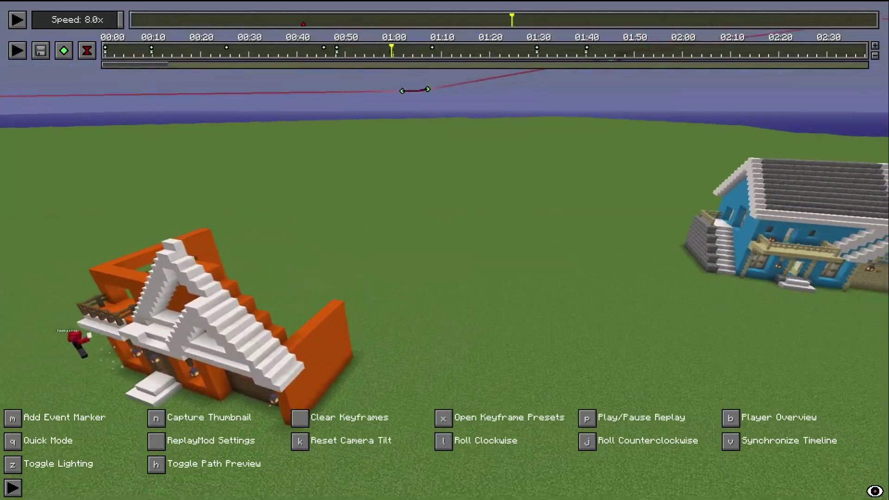
key(a)
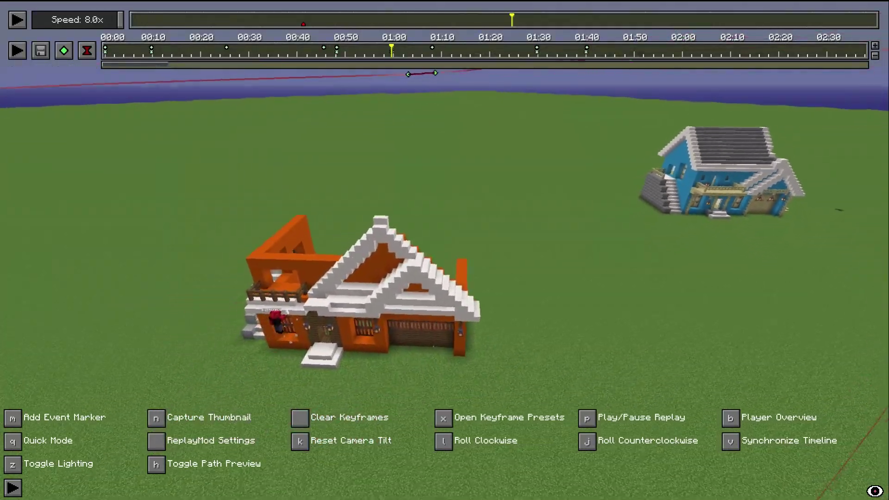
key(w)
key(t)
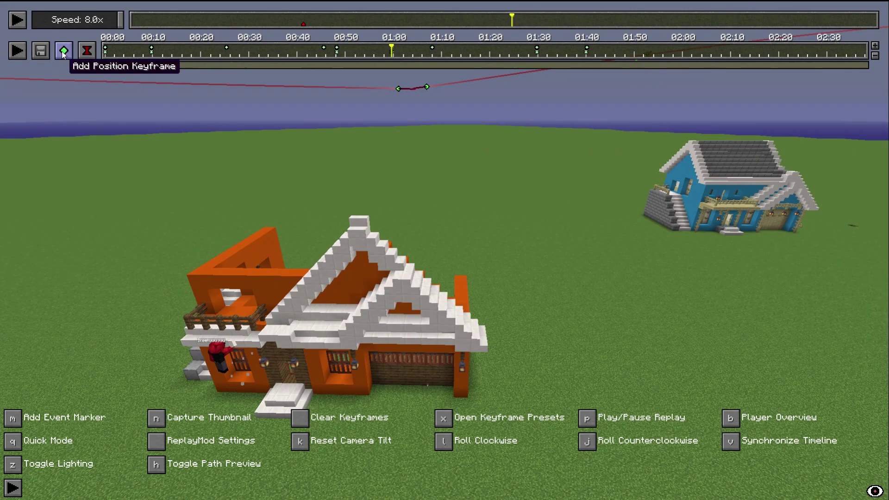